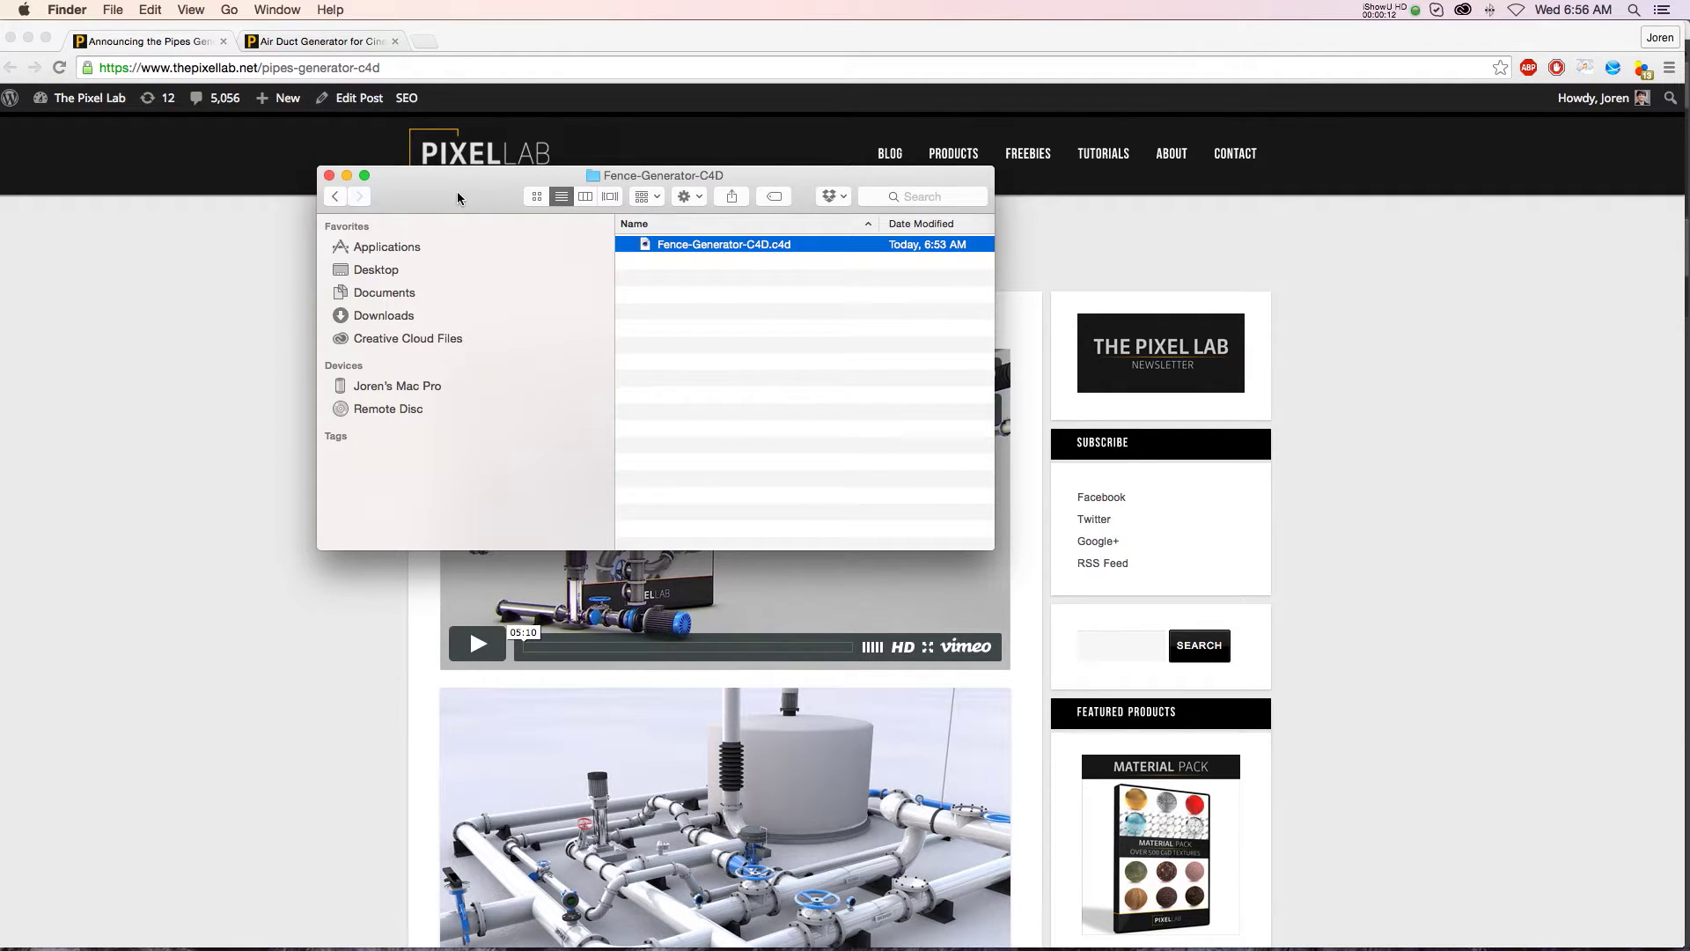
# Move the file browser window aside and look through the Pipes Generator product page down to its purchase banner
pyautogui.moveTo(436, 193); pyautogui.dragTo(1689, 229)
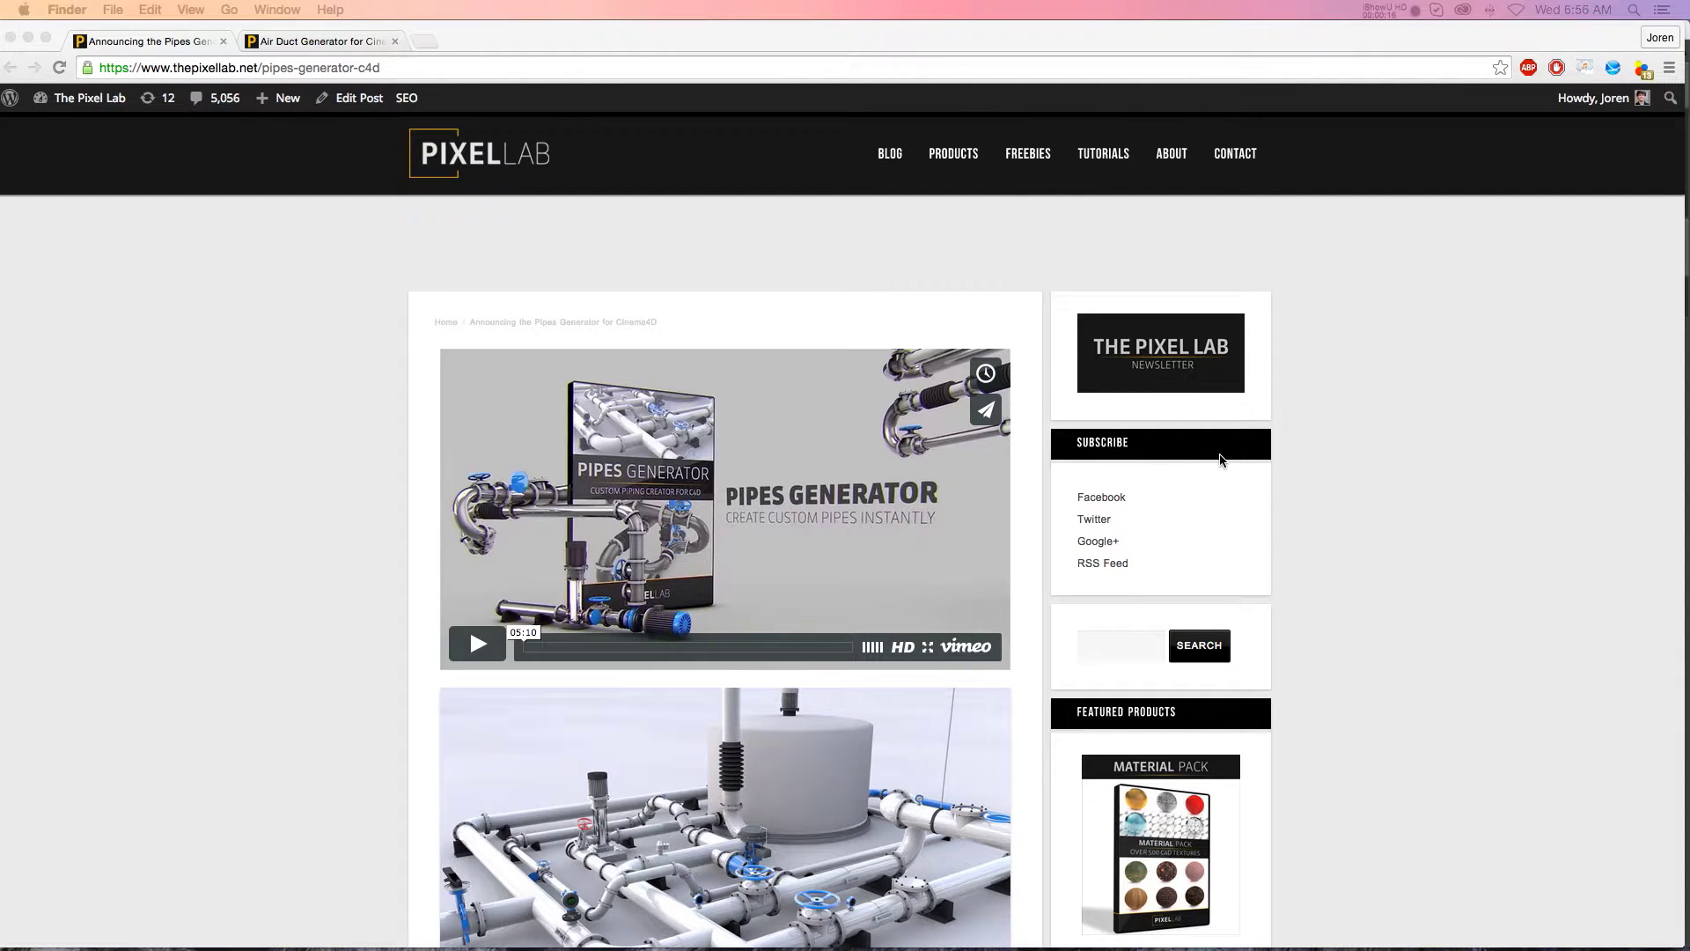
pyautogui.scroll(-10, 1461, 377)
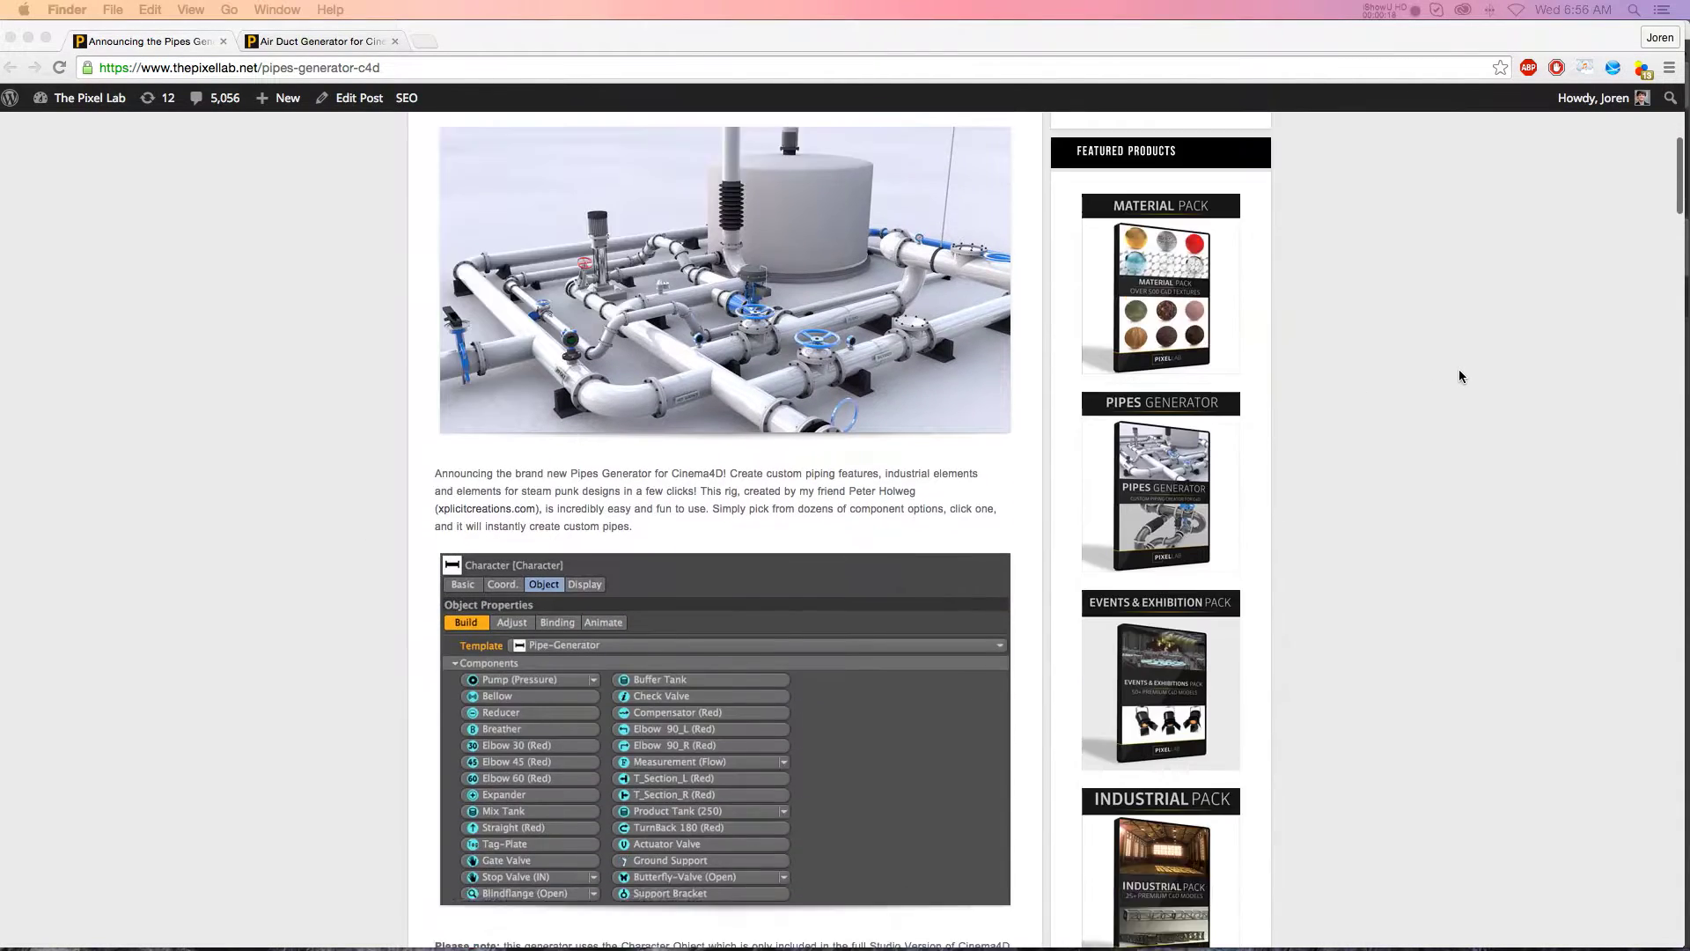
pyautogui.scroll(-15, 1459, 376)
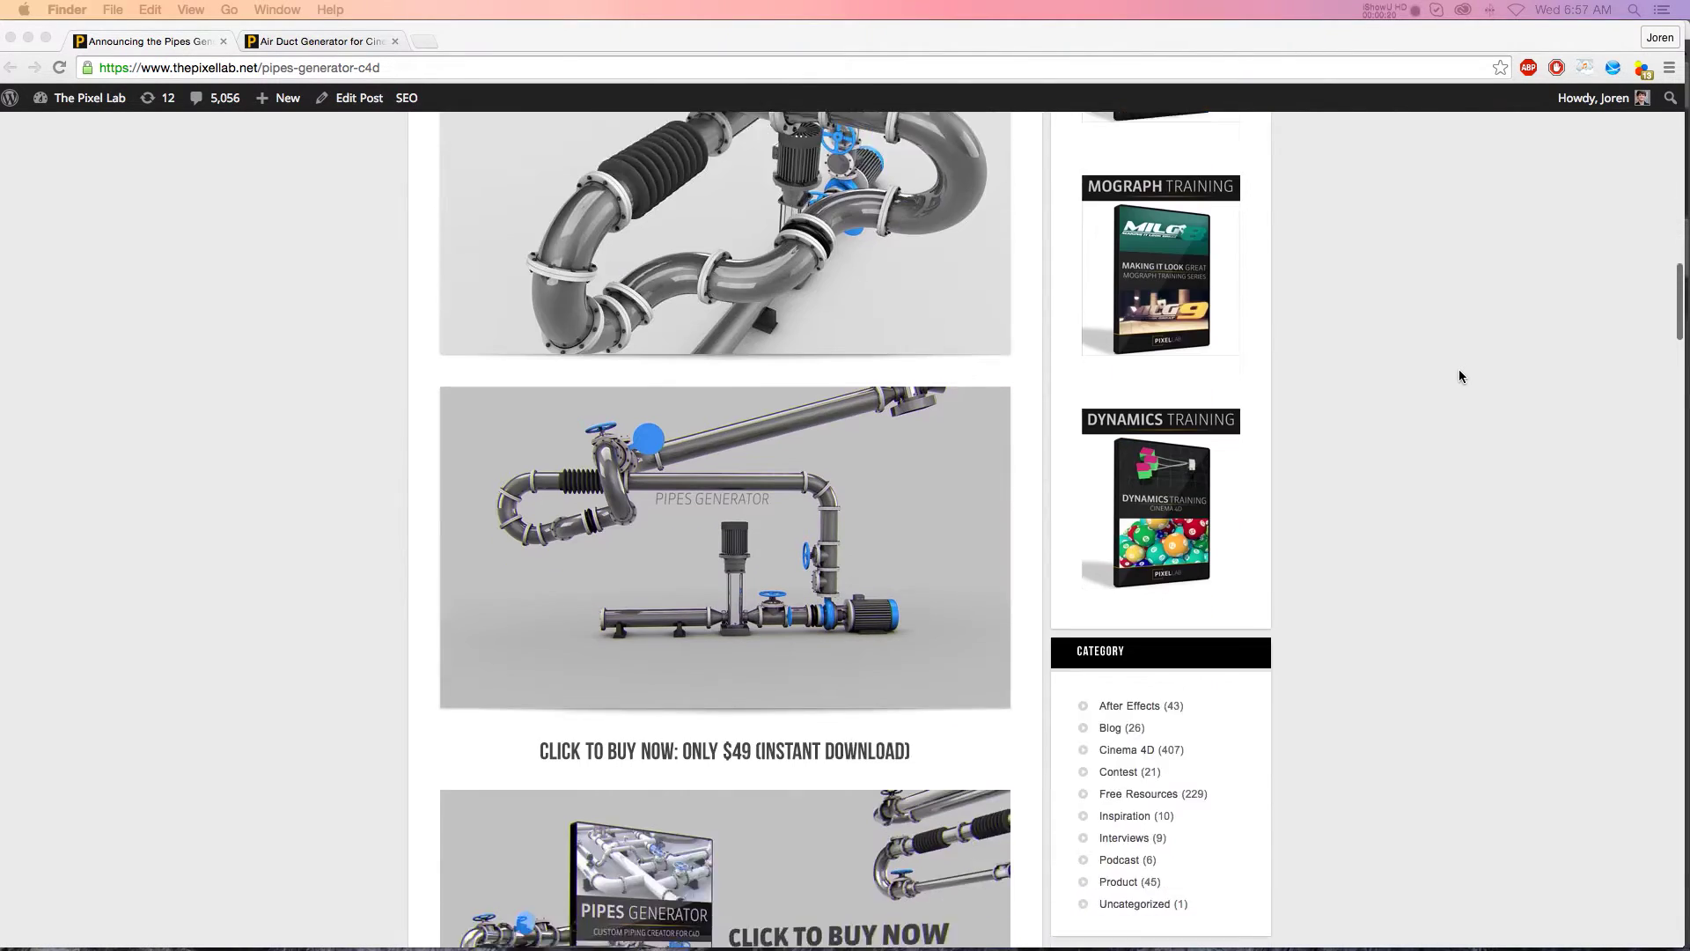
pyautogui.scroll(-3, 1460, 377)
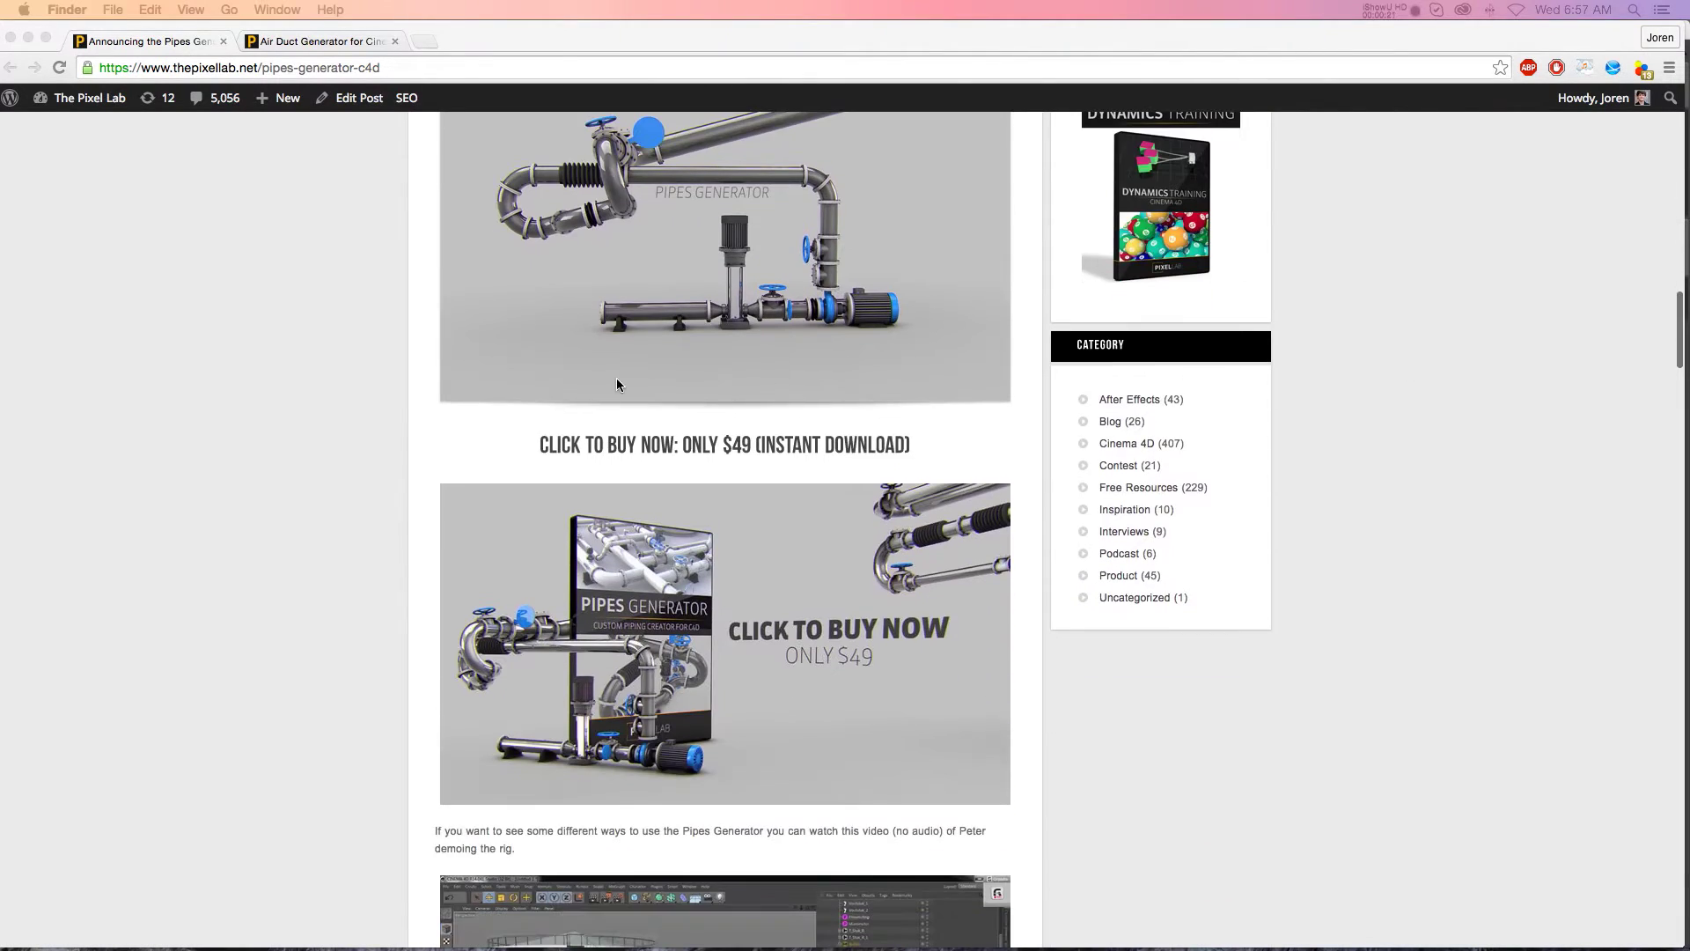
# Look through the Air Duct Generator product page, including its component gallery, and return to the page's beginning
pyautogui.click(291, 42)
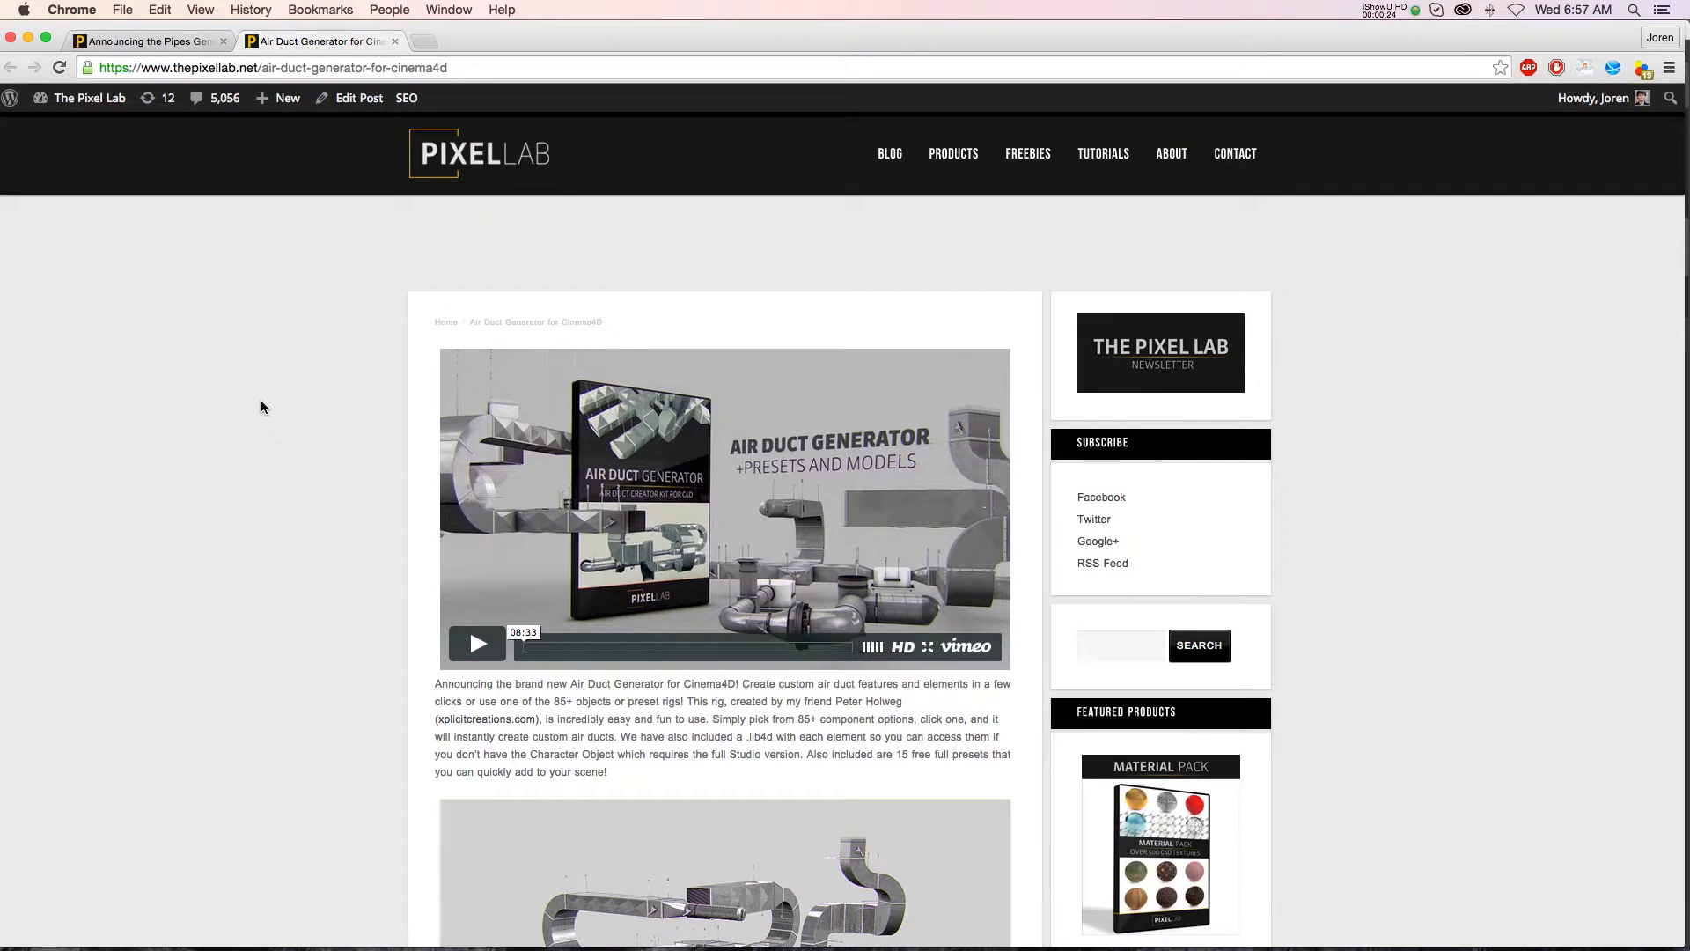
pyautogui.scroll(-5, 264, 404)
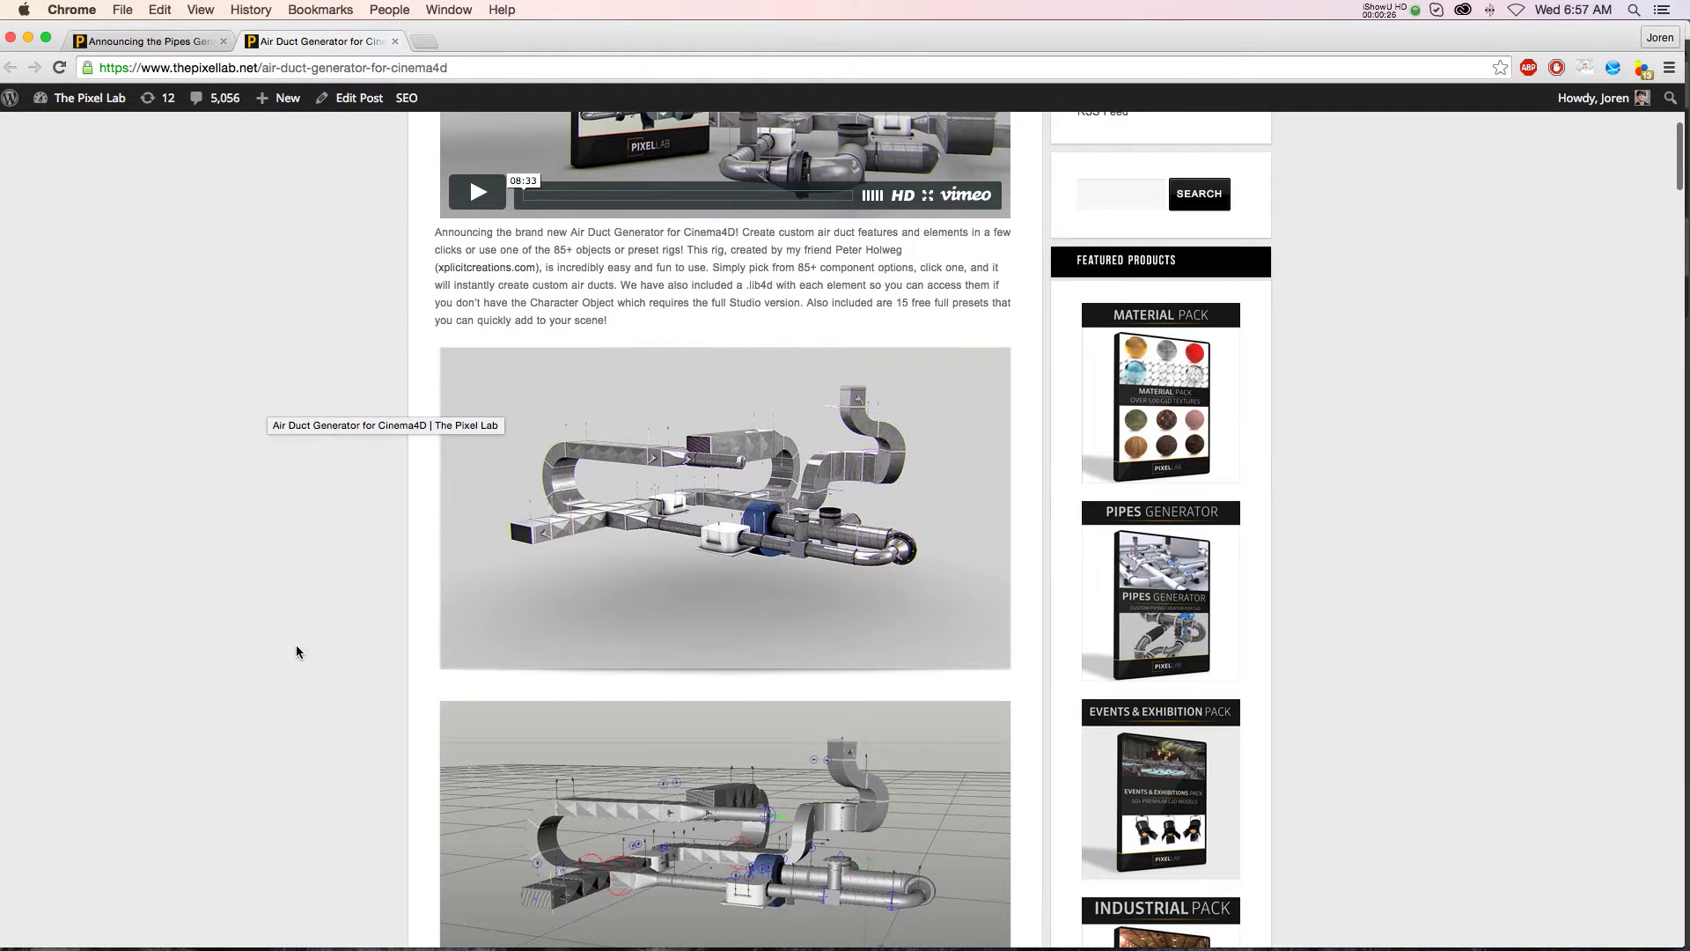
pyautogui.scroll(-6, 374, 561)
pyautogui.scroll(-12, 377, 559)
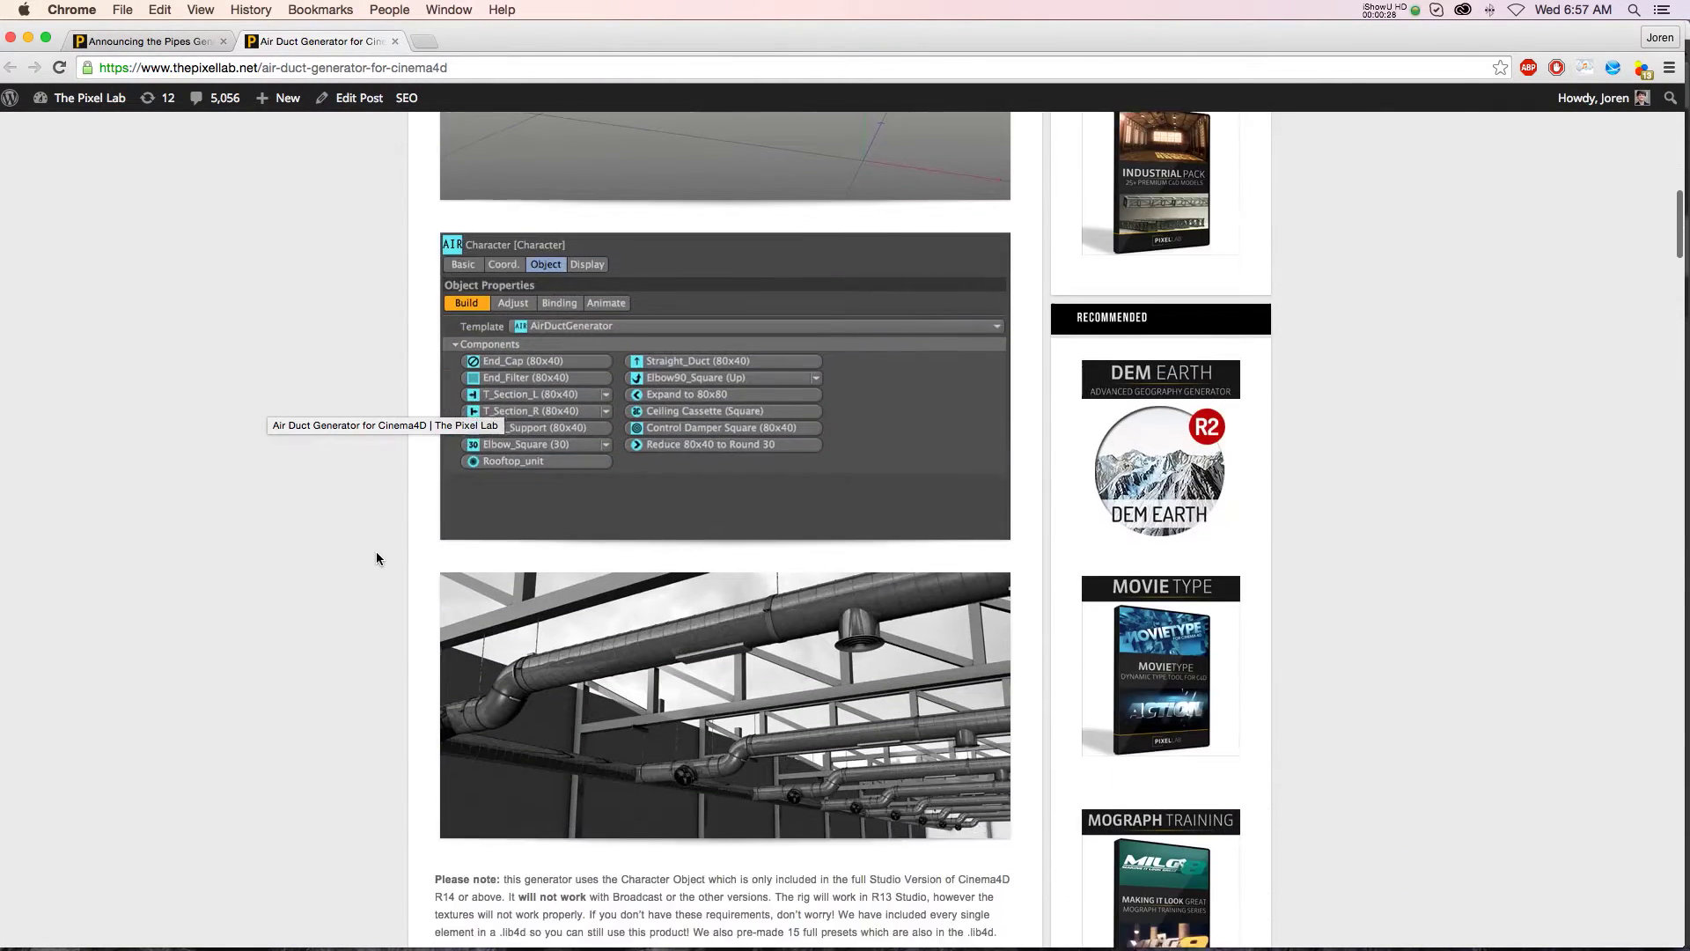
pyautogui.scroll(-11, 377, 558)
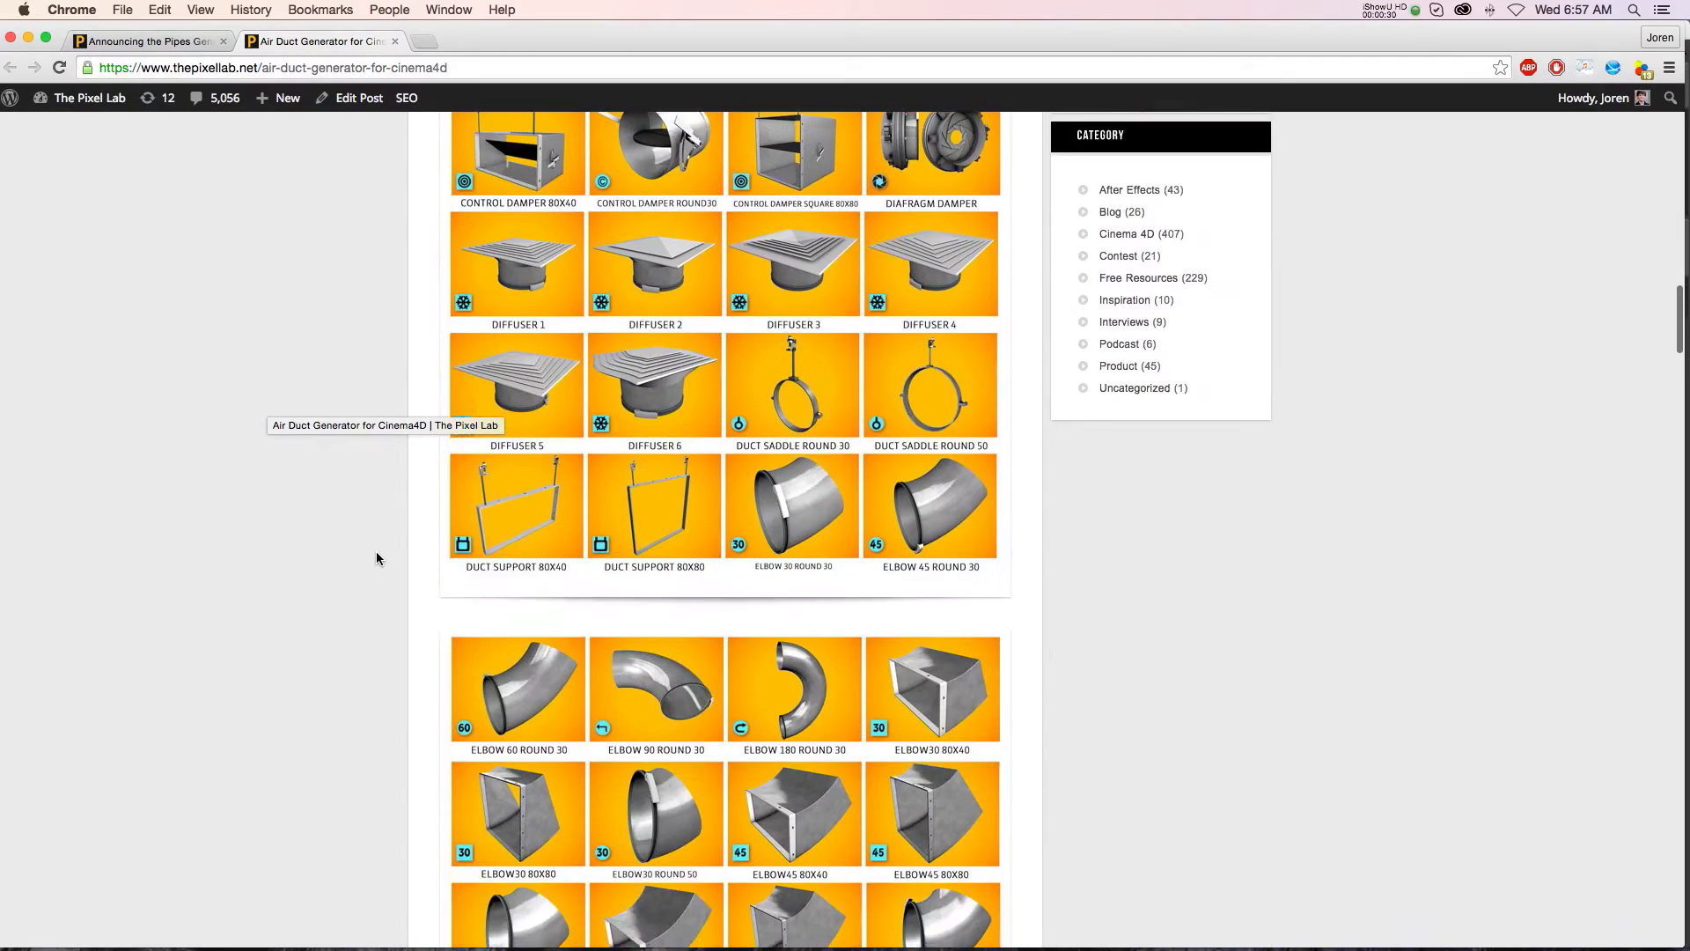
pyautogui.scroll(18, 377, 558)
pyautogui.scroll(20, 377, 558)
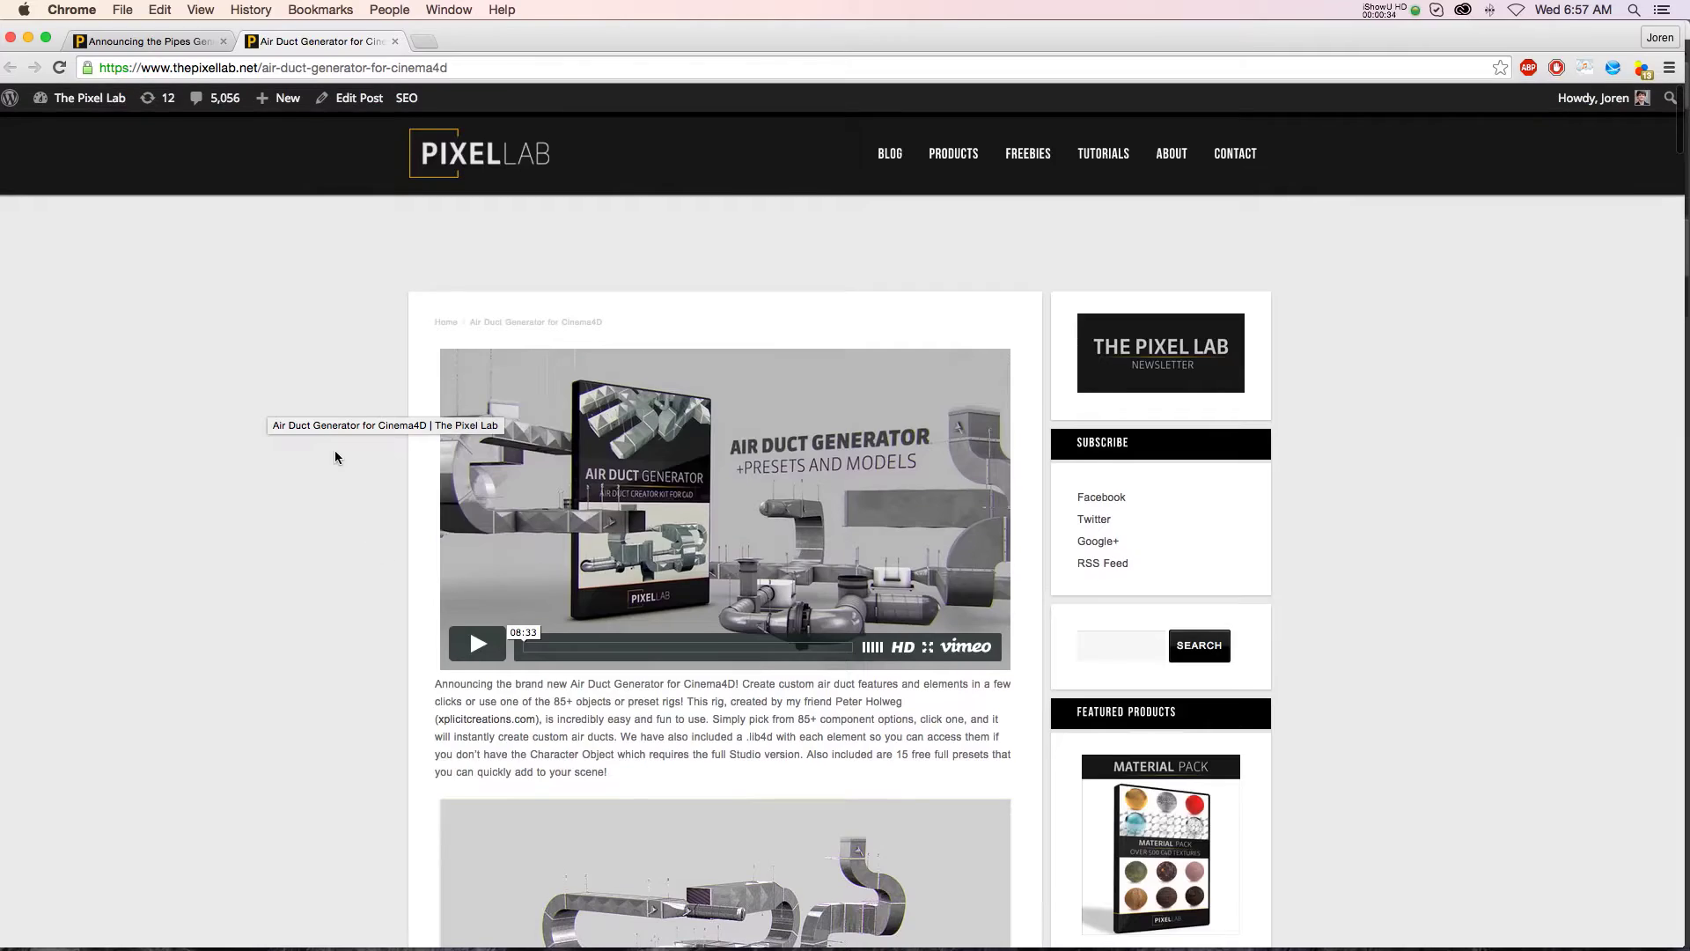
# Switch to the file browser and open Fence-Generator-C4D.c4d in Cinema 4D
pyautogui.click(233, 927)
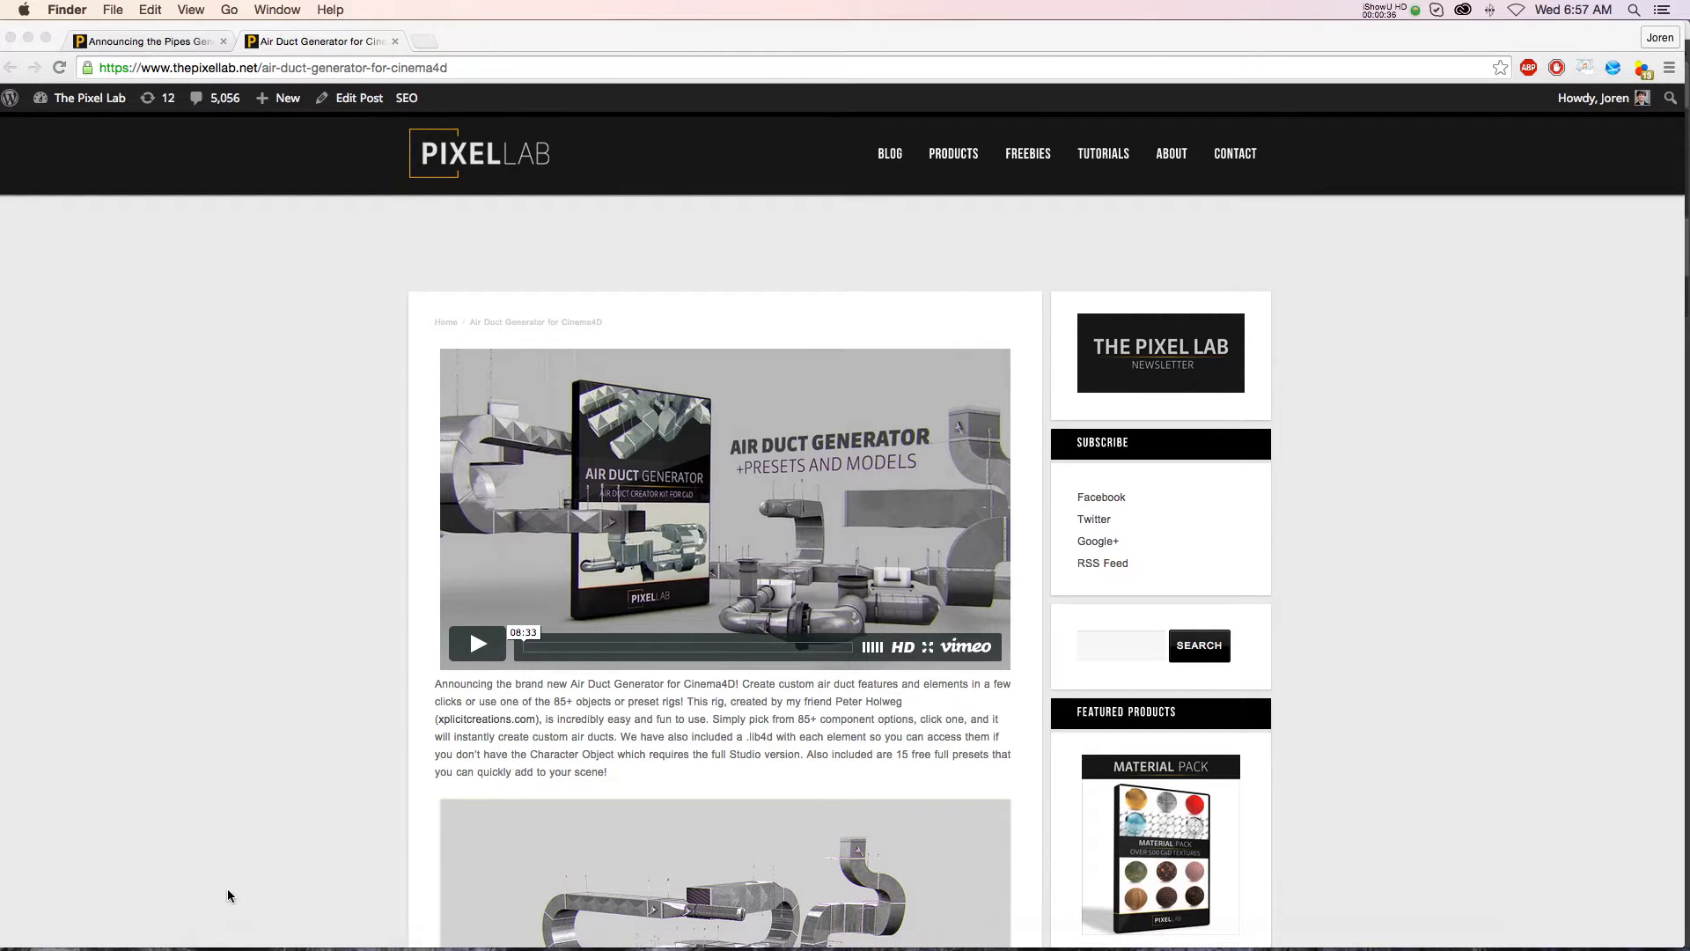
pyautogui.click(233, 927)
pyautogui.moveTo(638, 288); pyautogui.dragTo(595, 254)
pyautogui.click(641, 322)
pyautogui.moveTo(676, 324); pyautogui.dragTo(361, 920)
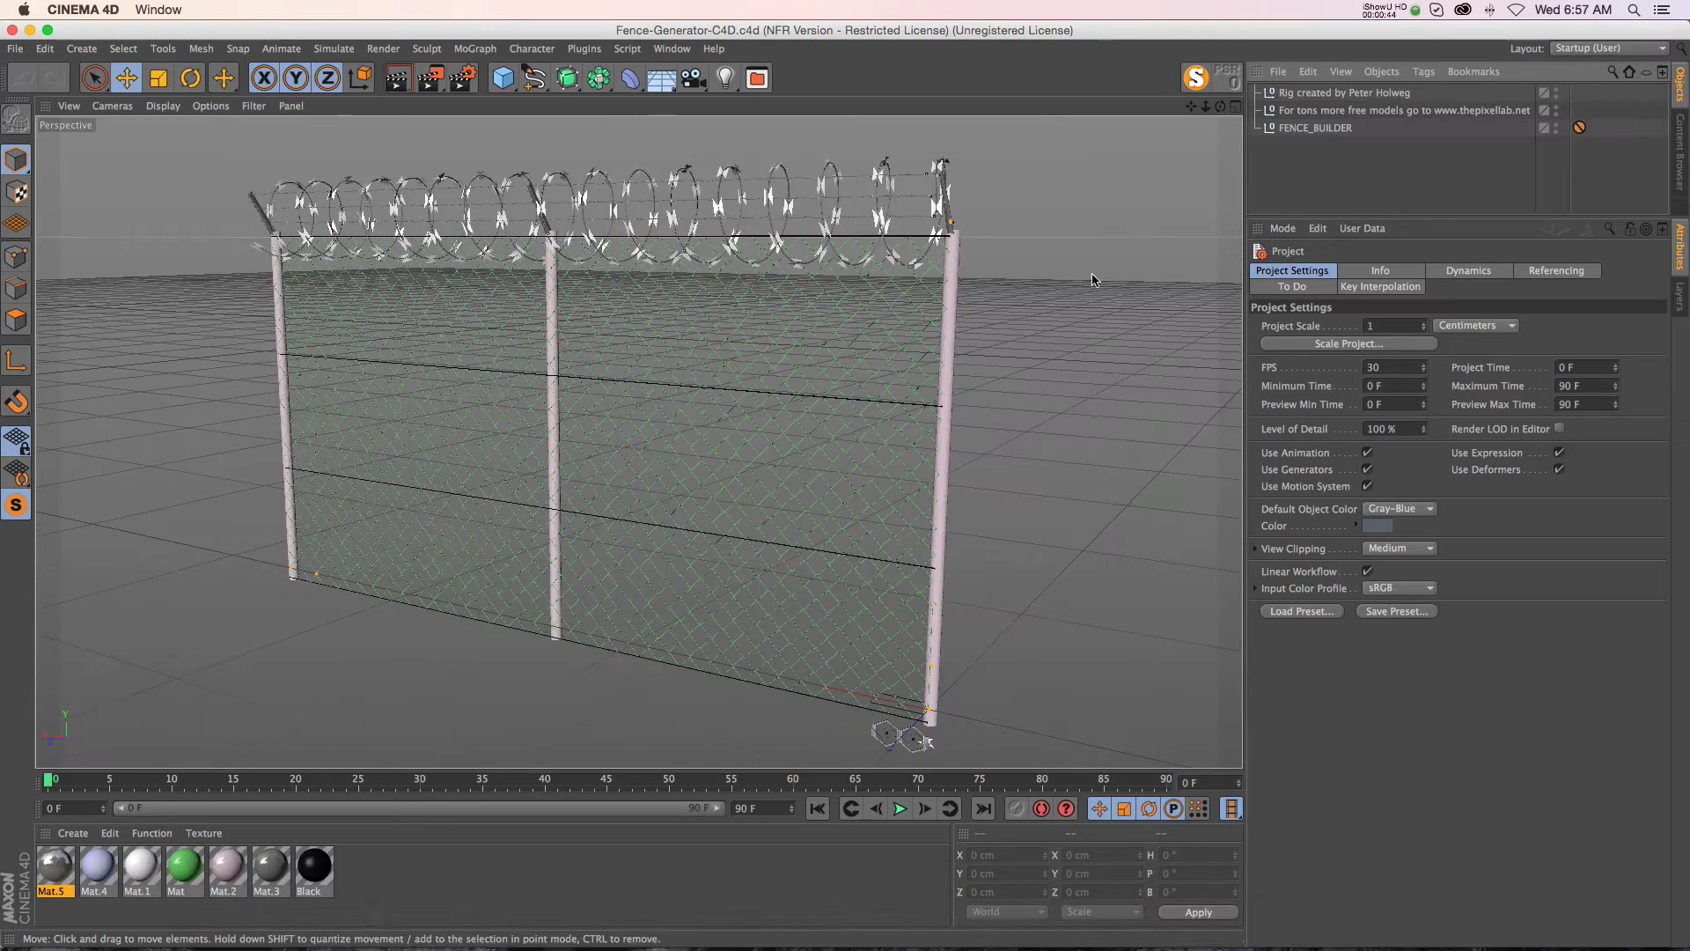
# Select the FENCE_BUILDER object, show only its User Data parameters and widen the area that displays them
pyautogui.moveTo(1205, 109); pyautogui.dragTo(1207, 108)
pyautogui.moveTo(637, 441); pyautogui.dragTo(637, 441)
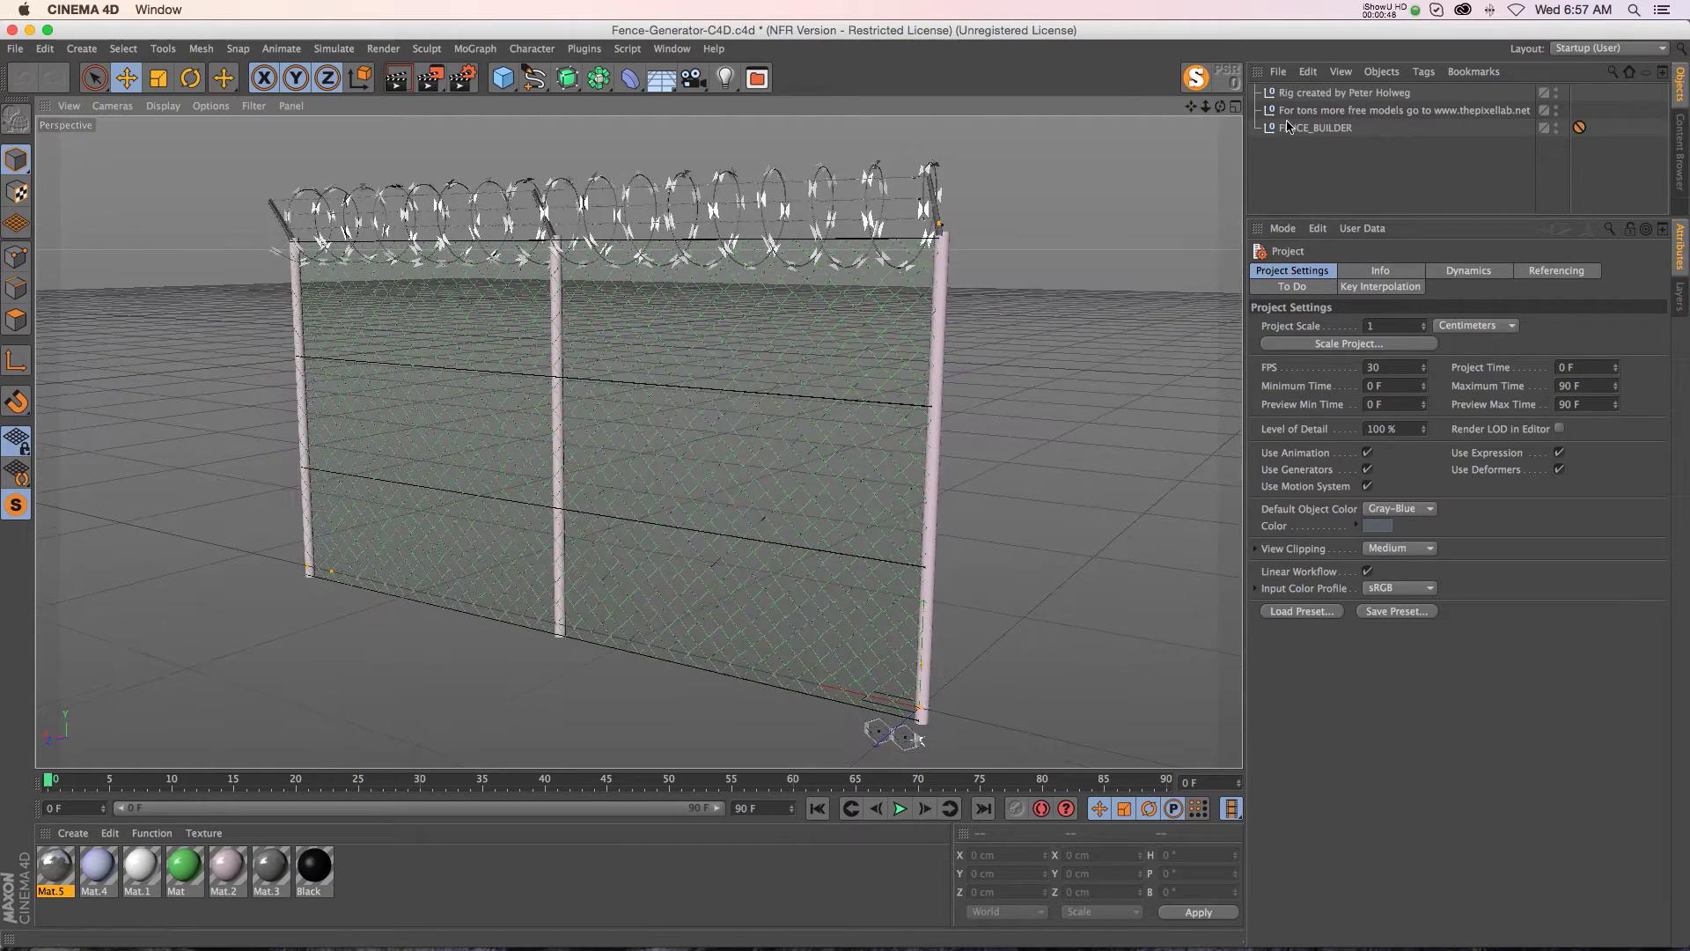
pyautogui.click(1321, 92)
pyautogui.click(1291, 129)
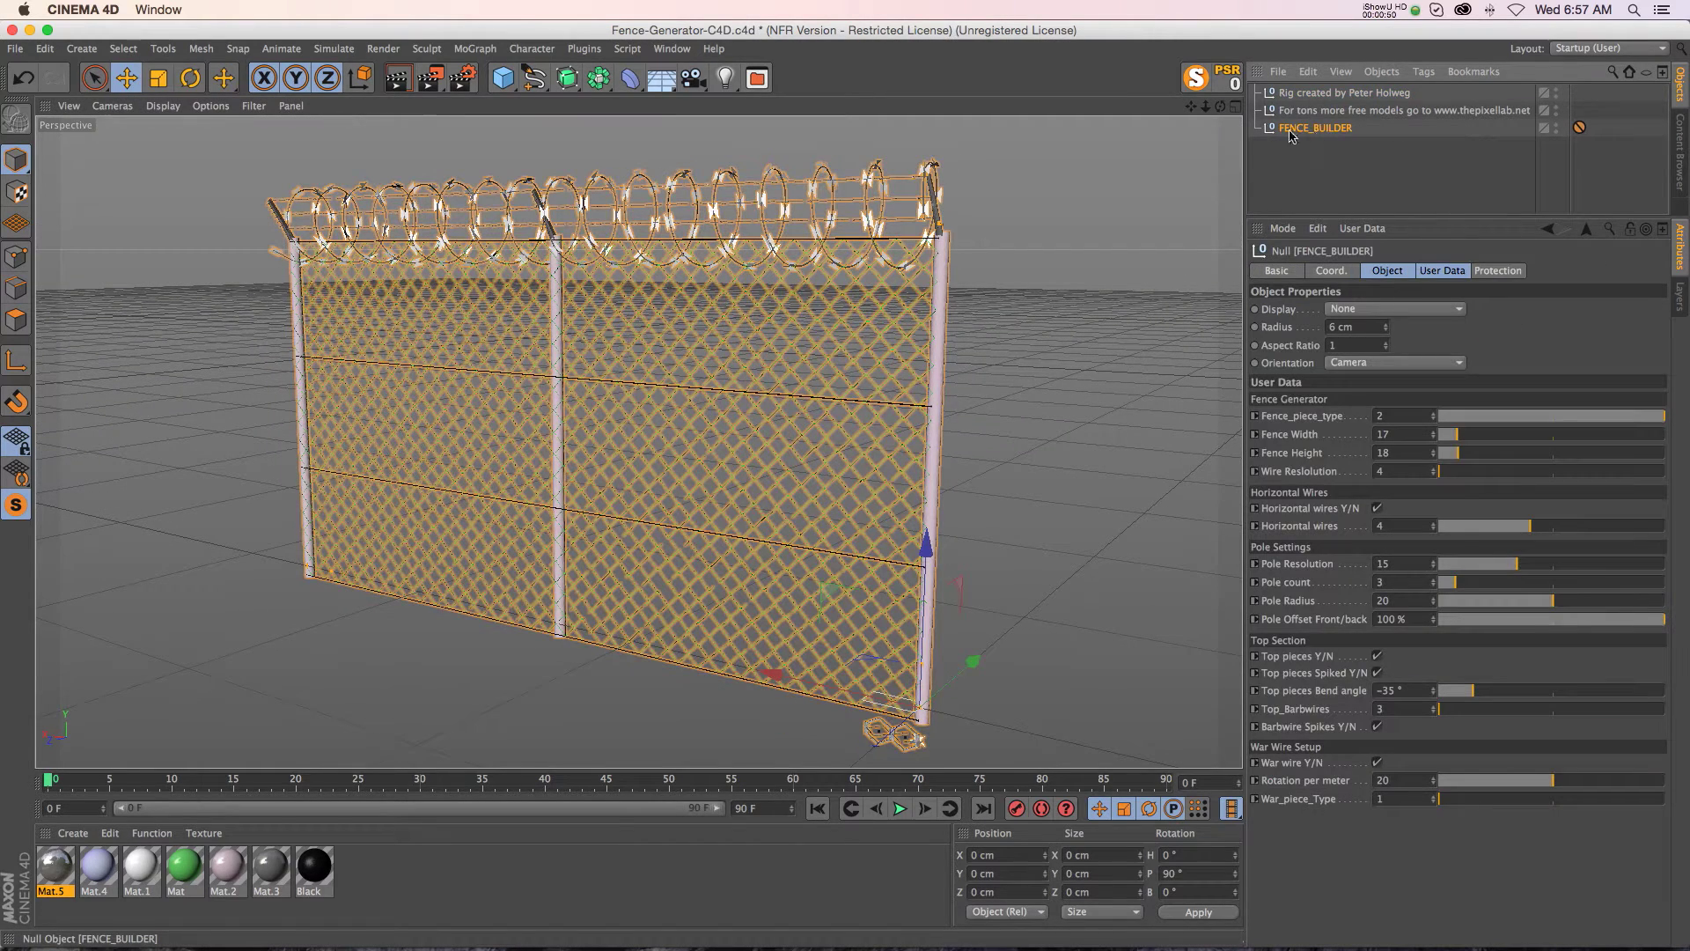
pyautogui.click(1448, 271)
pyautogui.moveTo(1245, 346); pyautogui.dragTo(1194, 346)
# Try fence piece type 1 on the fence and return it to type 2
pyautogui.moveTo(1154, 107)
pyautogui.mouseDown()
pyautogui.moveTo(1149, 127)
pyautogui.moveTo(1276, 97)
pyautogui.moveTo(1140, 107)
pyautogui.mouseUp()
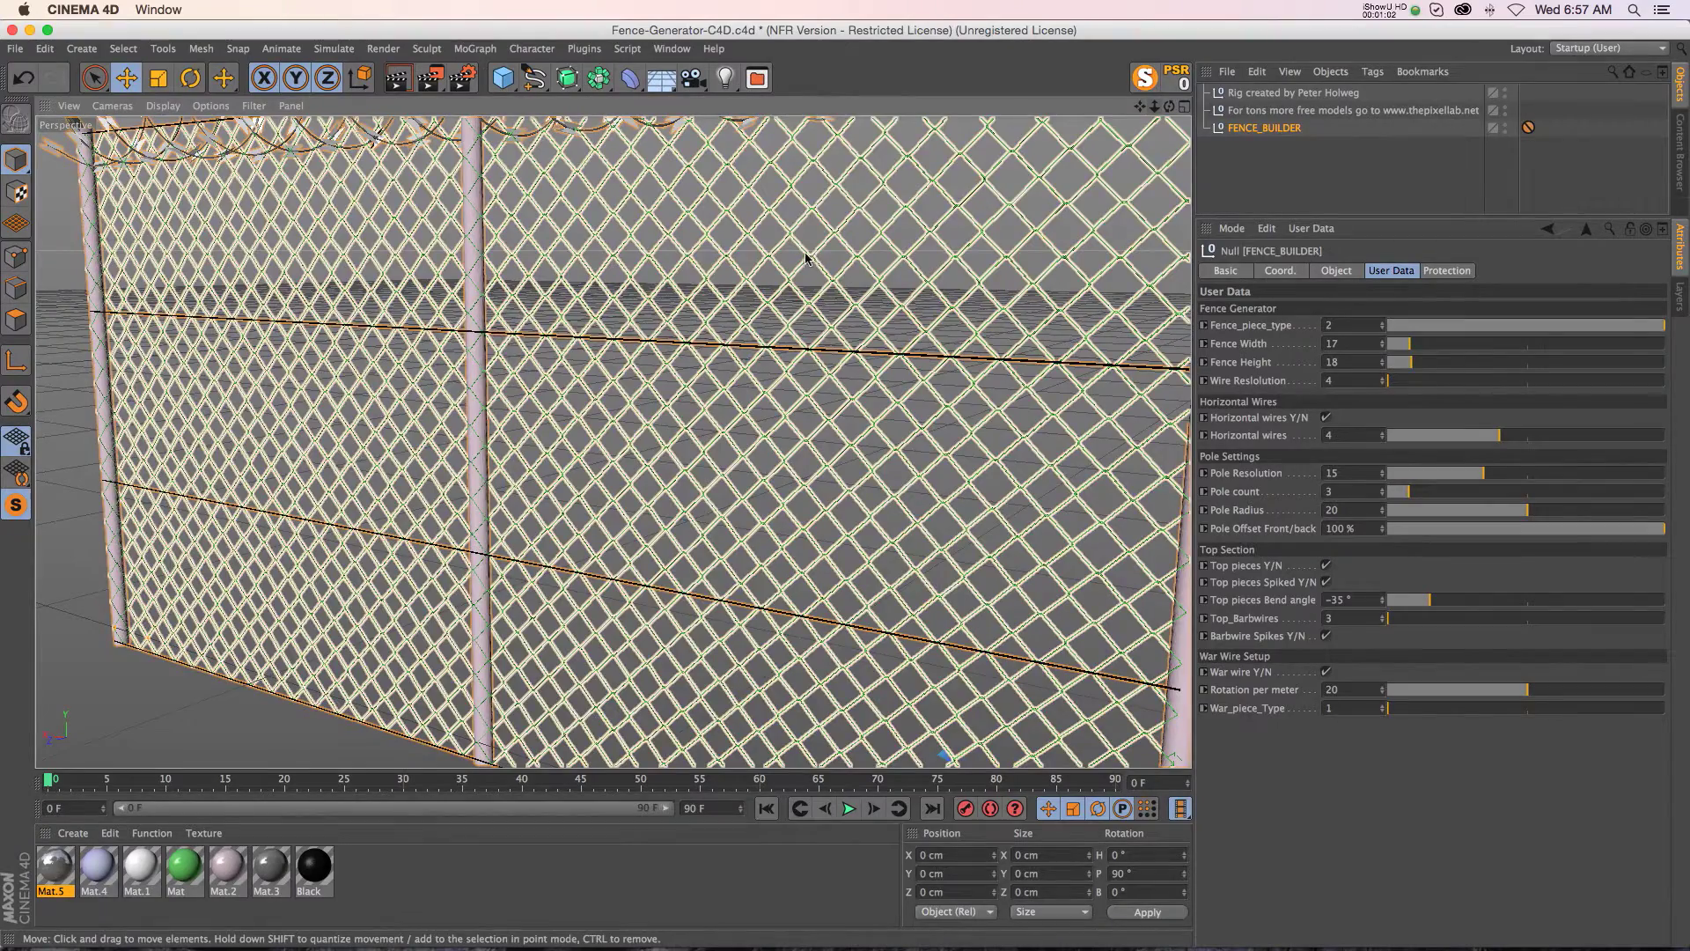
pyautogui.click(1382, 328)
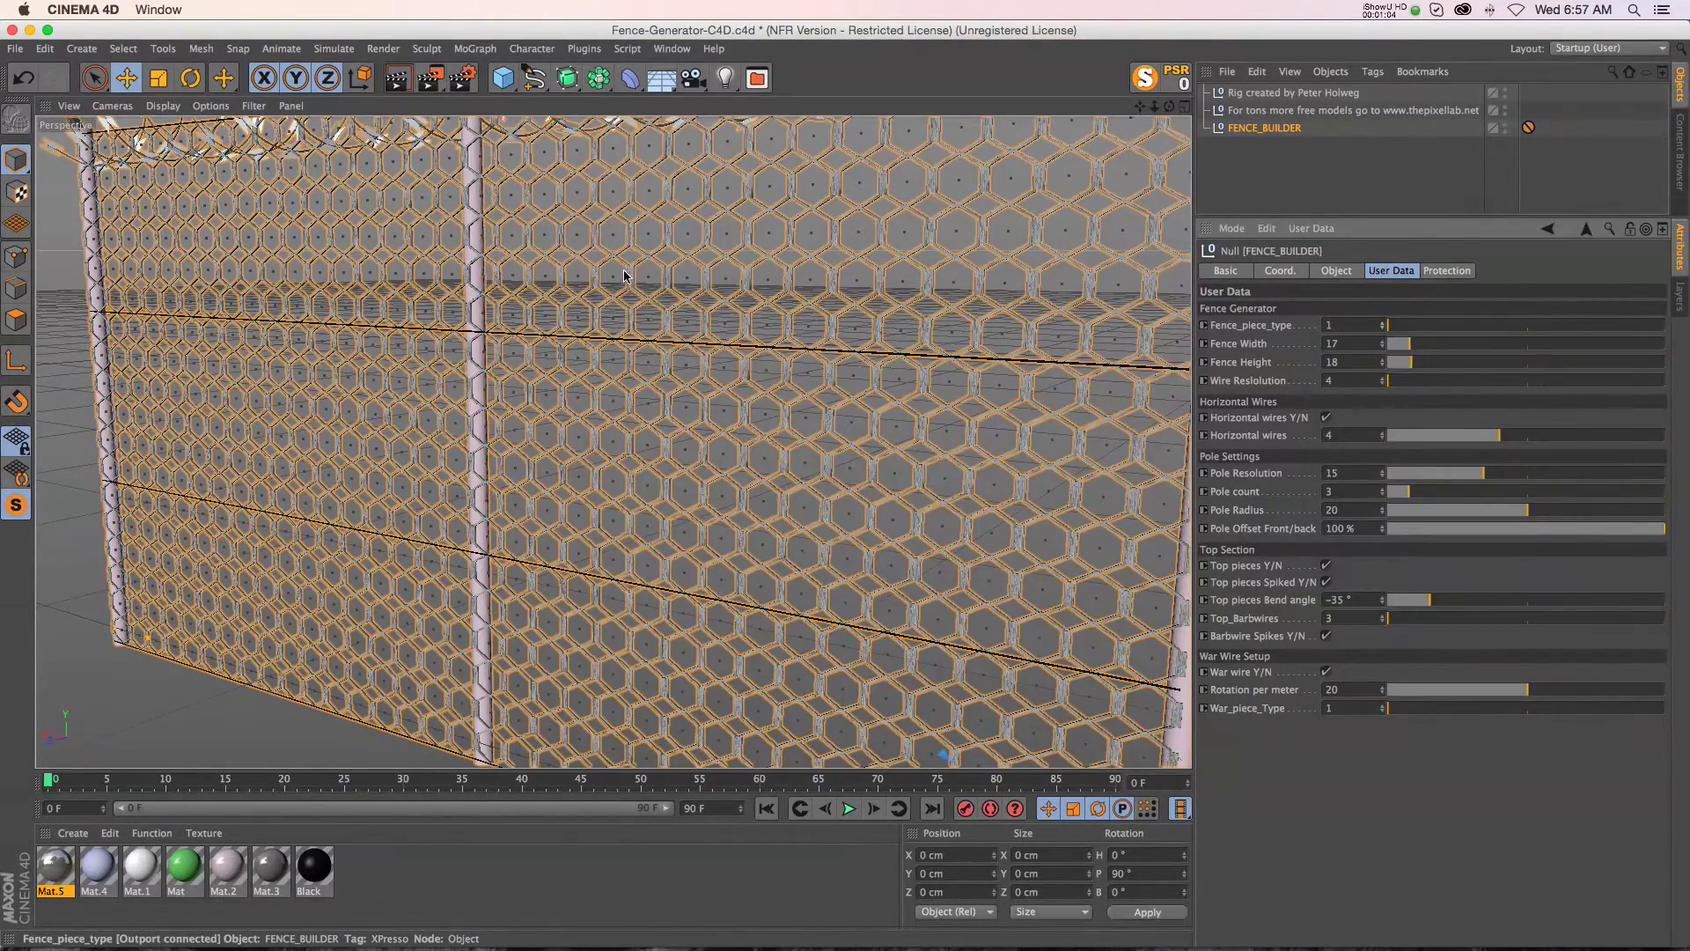
pyautogui.click(1382, 322)
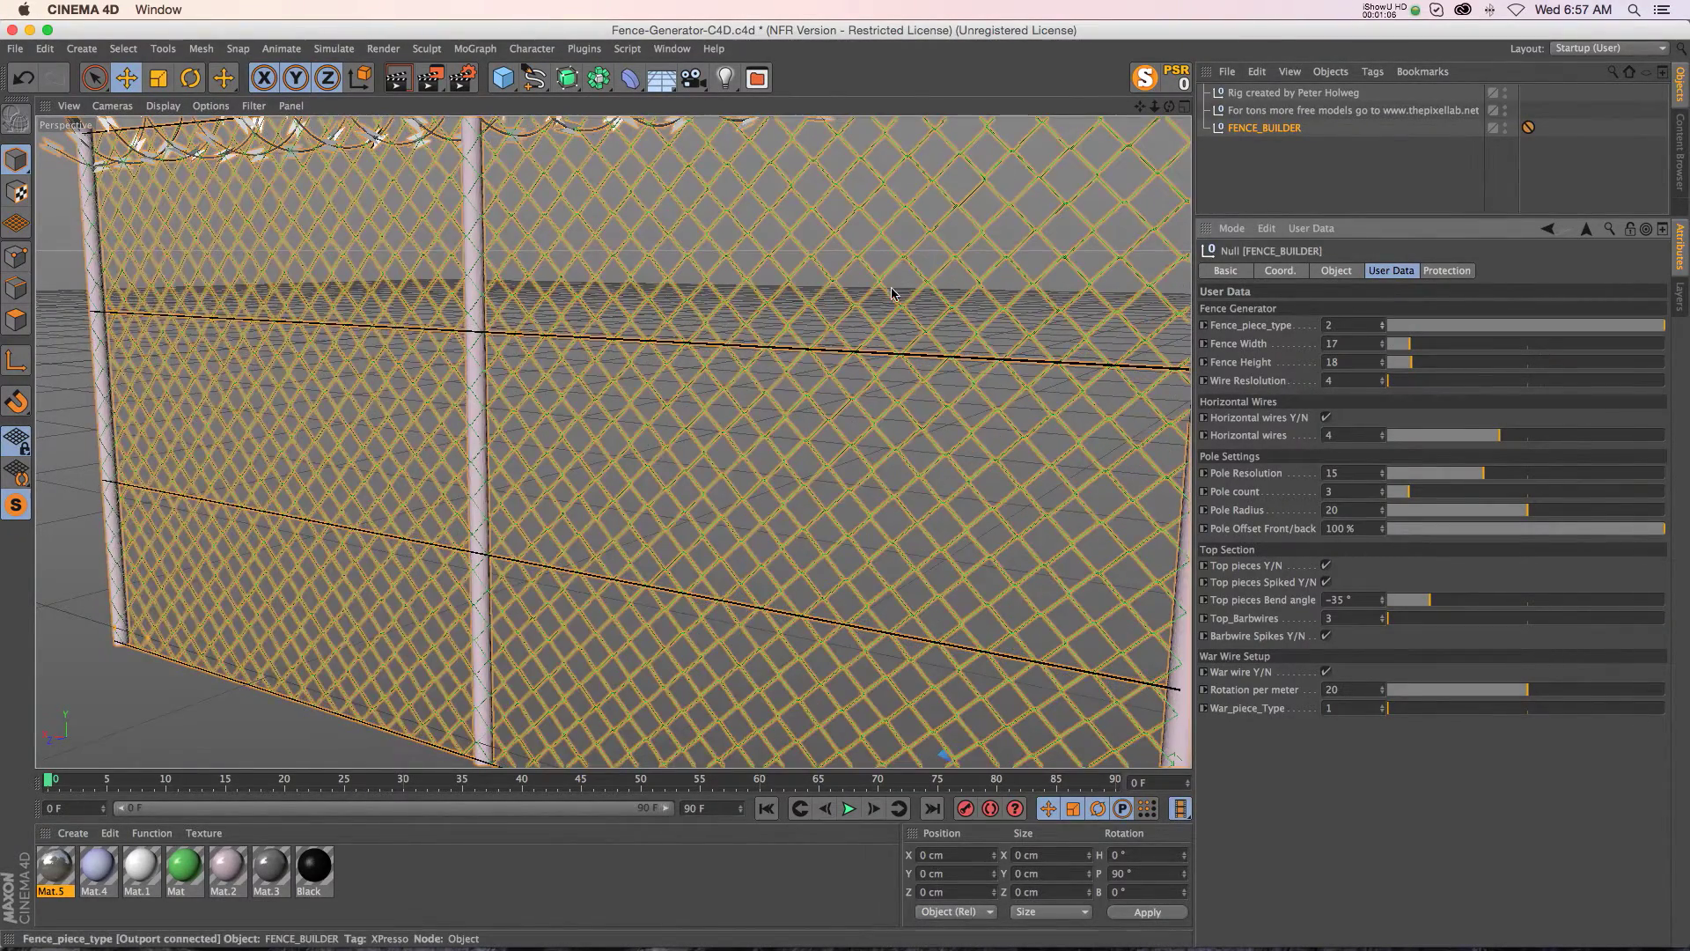
# Try a wire resolution of 6 on the fence mesh up close and restore it to 4
pyautogui.moveTo(1151, 106); pyautogui.dragTo(1303, 106)
pyautogui.moveTo(1153, 106); pyautogui.dragTo(1052, 106)
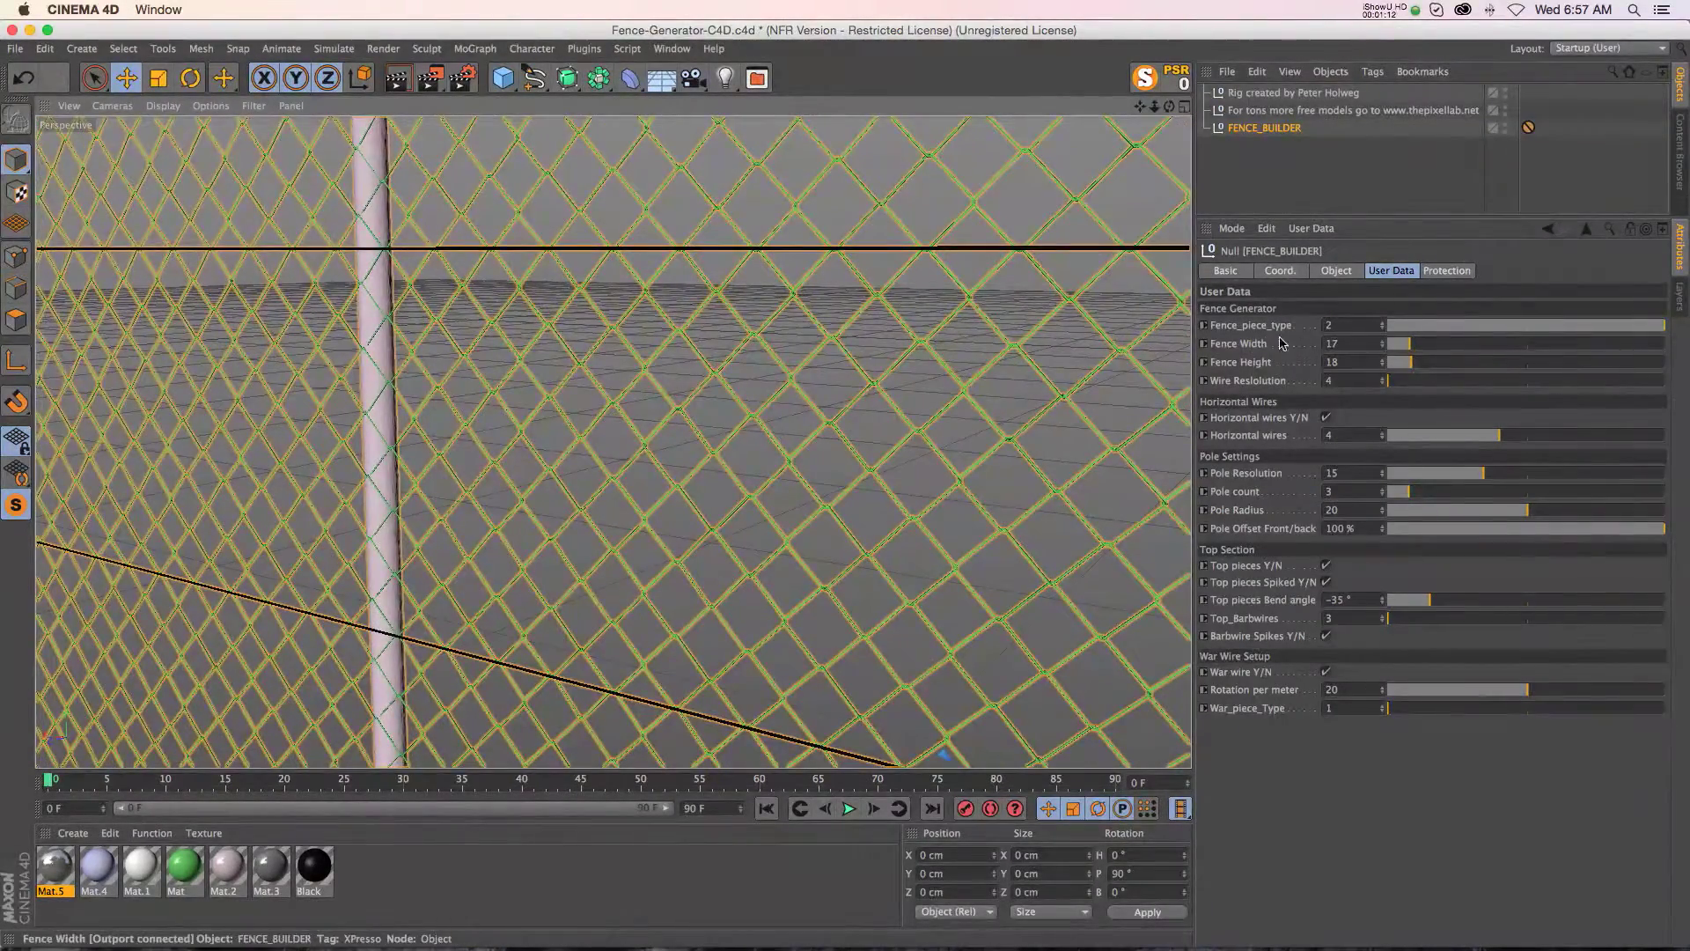
pyautogui.click(1245, 382)
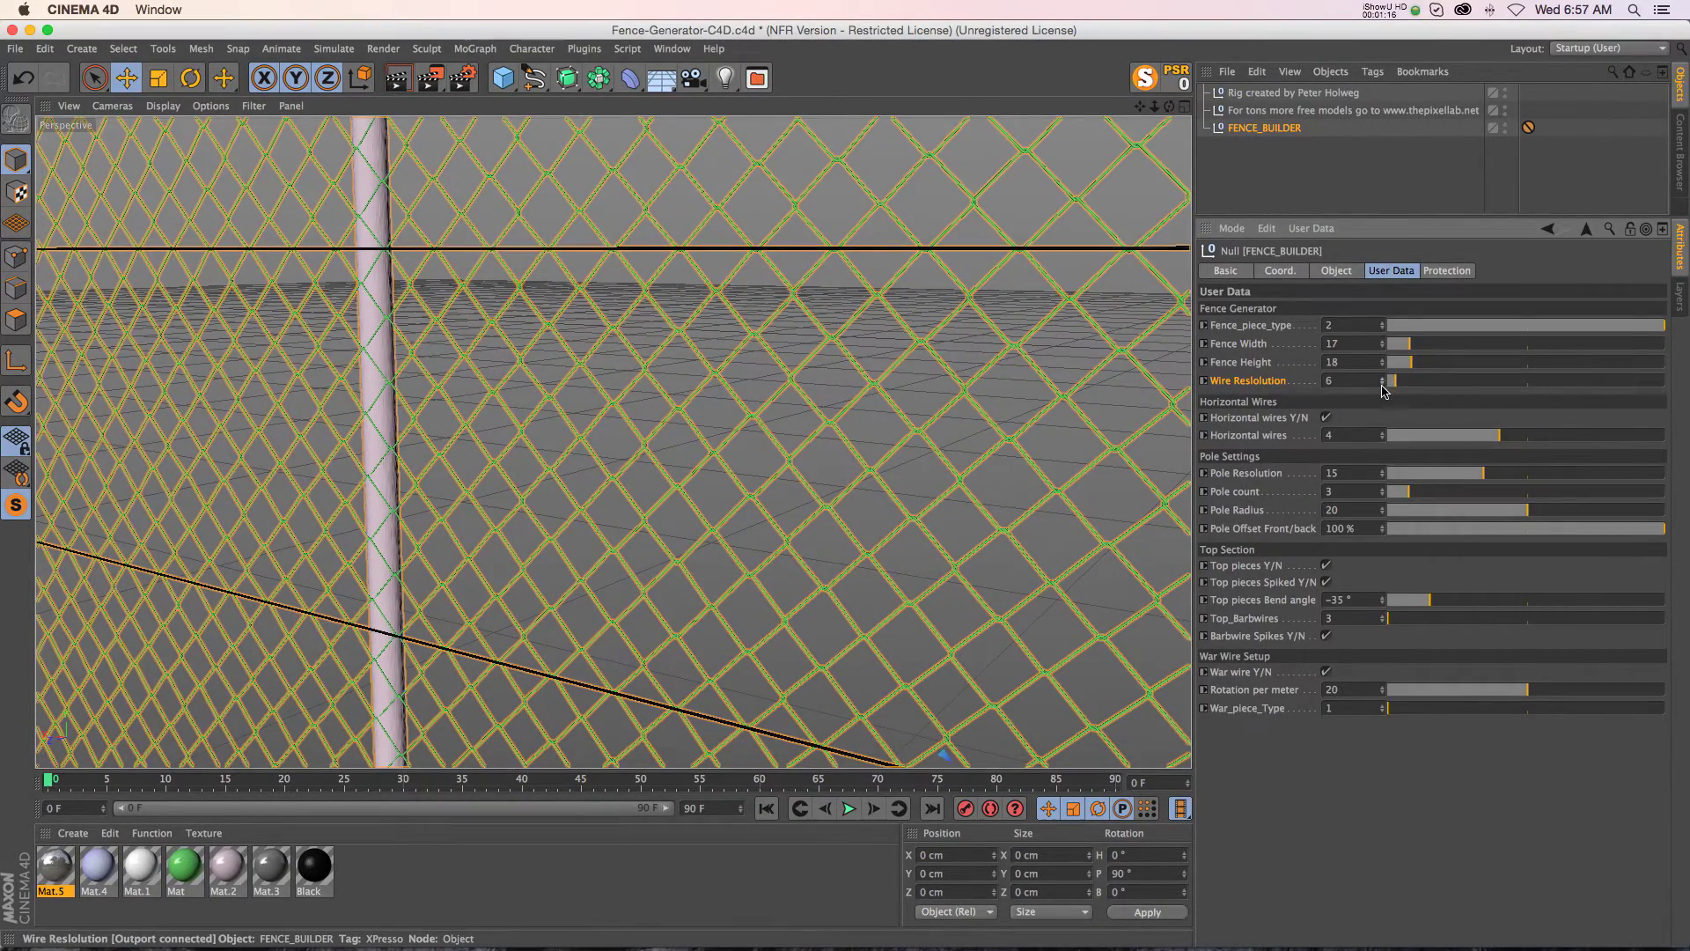
pyautogui.moveTo(1154, 107); pyautogui.dragTo(1056, 107)
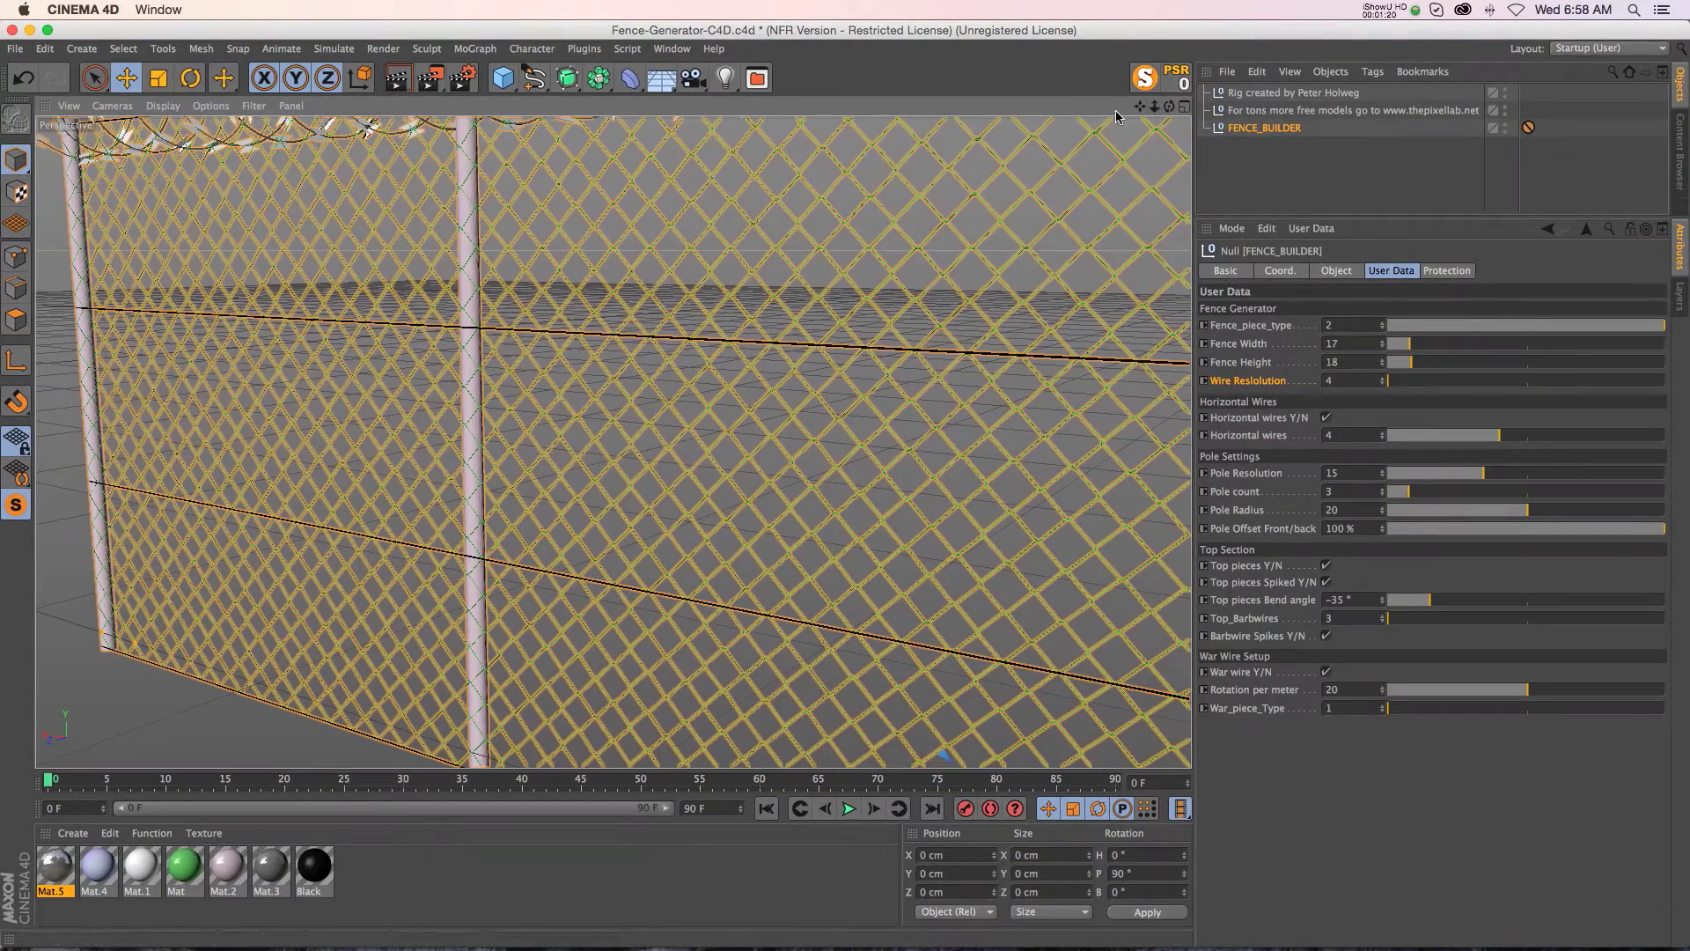
# Resize the fence to width 14 and height 22, and set the number of horizontal wires to 5
pyautogui.moveTo(1152, 107); pyautogui.dragTo(1065, 106)
pyautogui.moveTo(1410, 344)
pyautogui.mouseDown()
pyautogui.moveTo(1441, 344)
pyautogui.moveTo(1407, 345)
pyautogui.moveTo(1433, 364)
pyautogui.moveTo(1402, 369)
pyautogui.moveTo(1416, 363)
pyautogui.mouseUp()
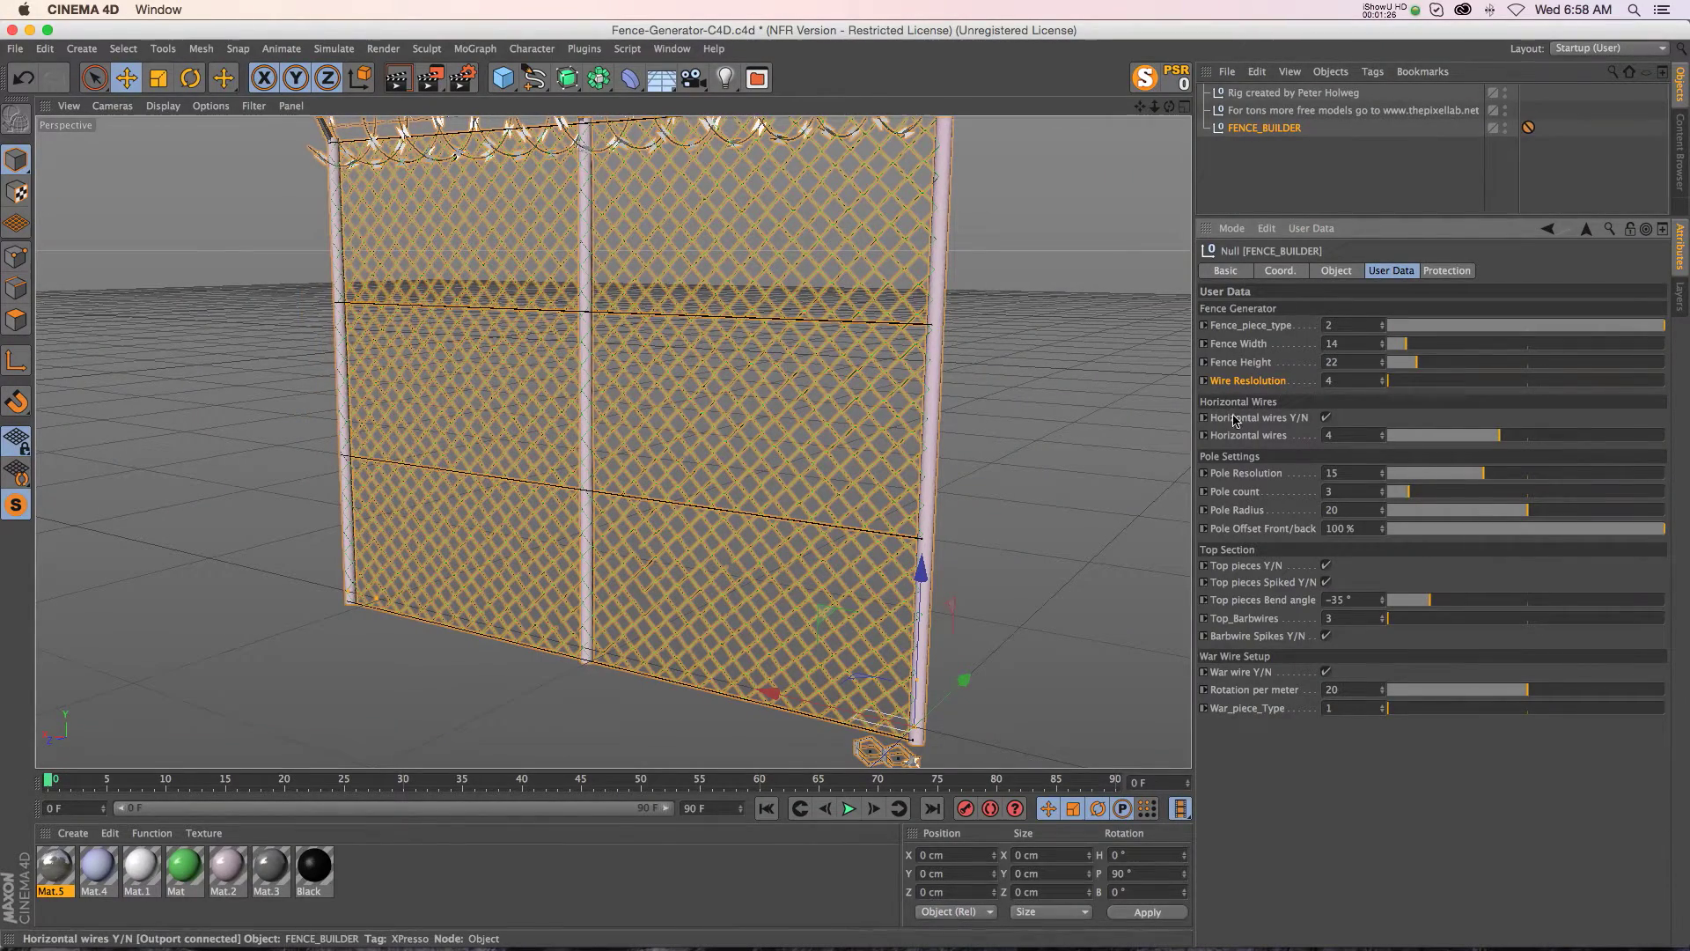
pyautogui.click(1327, 418)
pyautogui.click(1326, 418)
pyautogui.moveTo(1512, 439)
pyautogui.mouseDown()
pyautogui.moveTo(1546, 438)
pyautogui.moveTo(1490, 438)
pyautogui.moveTo(1524, 443)
pyautogui.mouseUp()
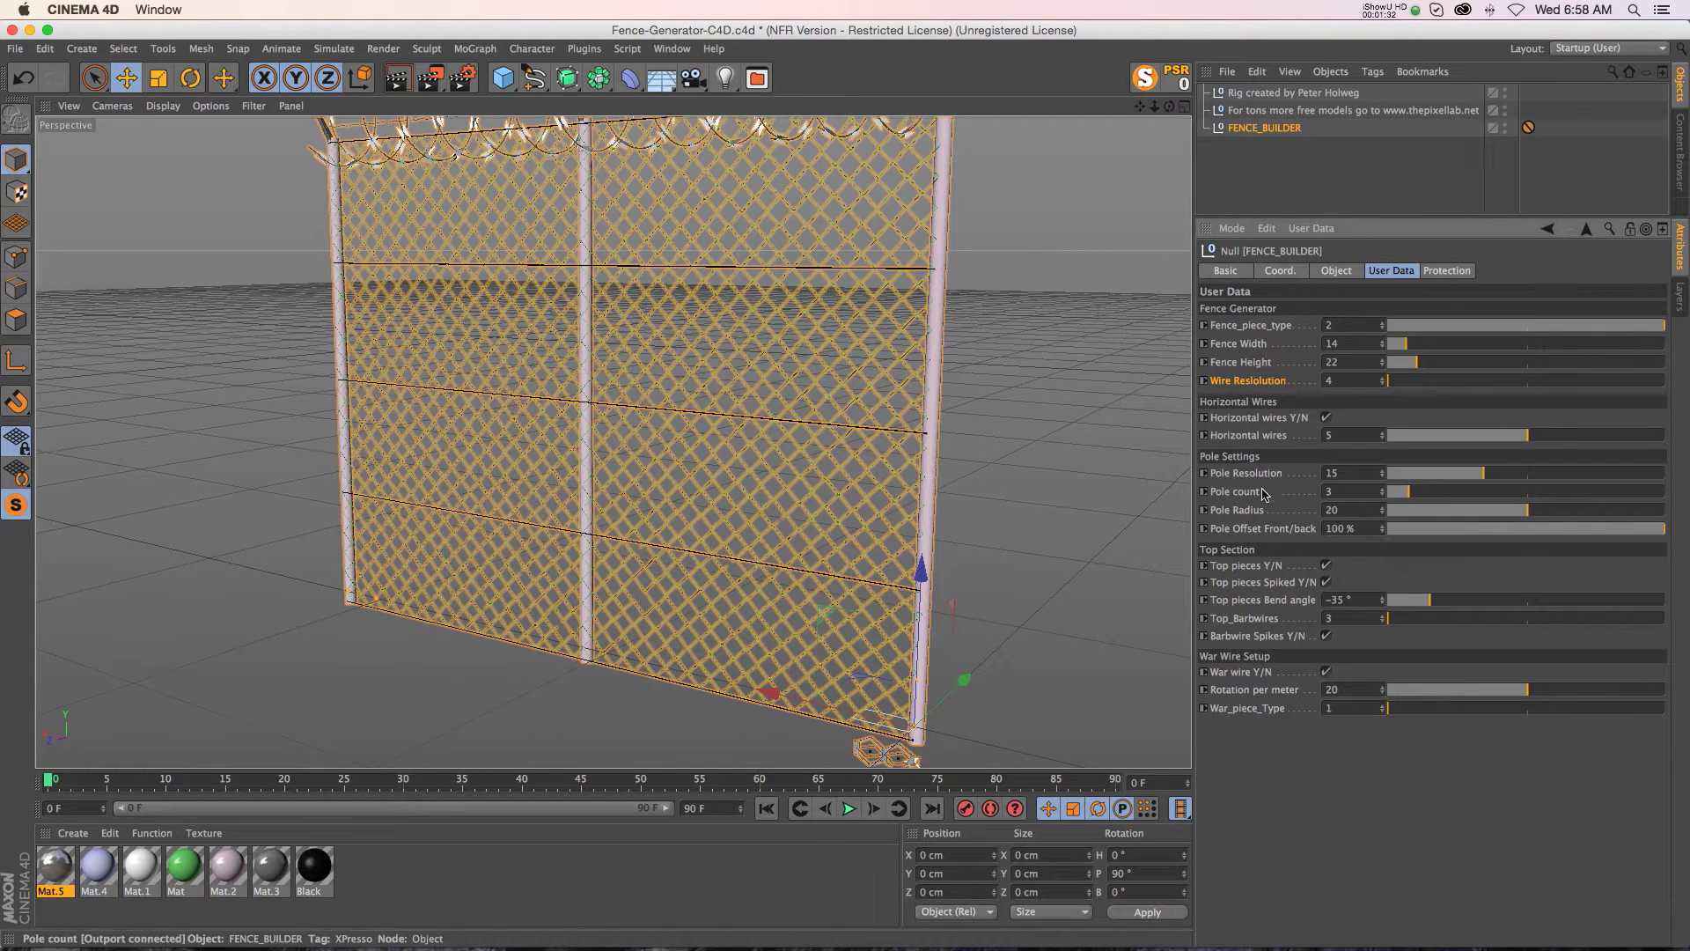
# Set the pole resolution to 14, the pole count to 4 and the pole radius to 18
pyautogui.moveTo(1459, 475); pyautogui.dragTo(1415, 495)
pyautogui.moveTo(1542, 517); pyautogui.dragTo(1502, 515)
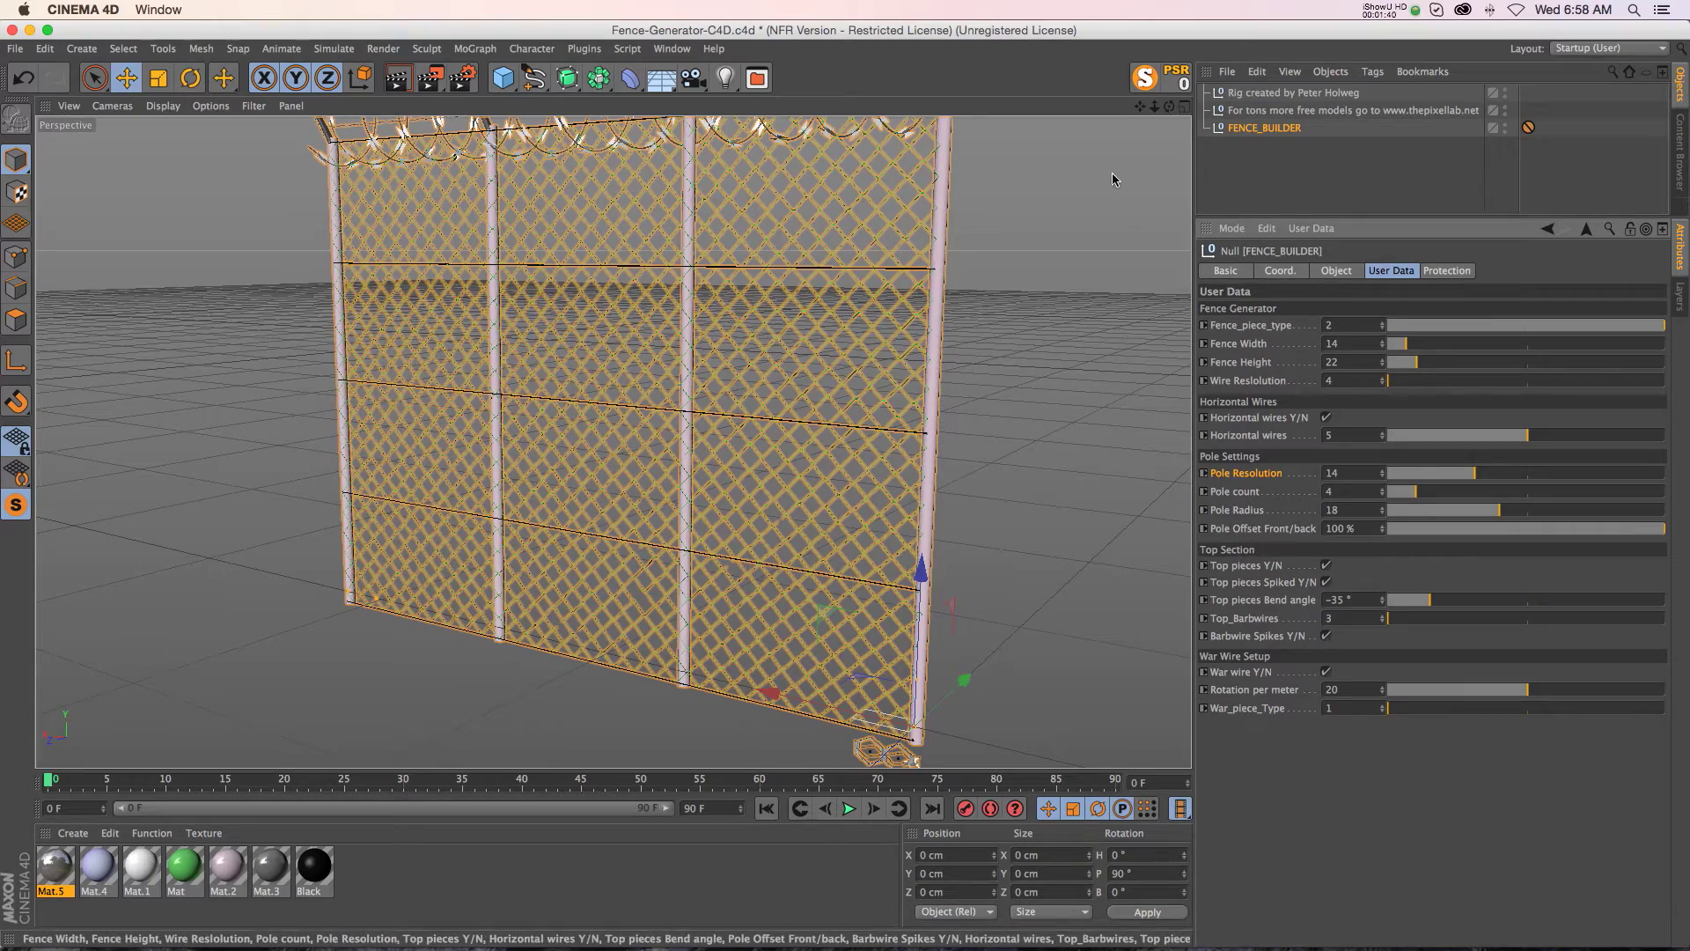
# Inspect the fence's top section up close by switching the top pieces off and back on
pyautogui.moveTo(1136, 104); pyautogui.dragTo(1095, 315)
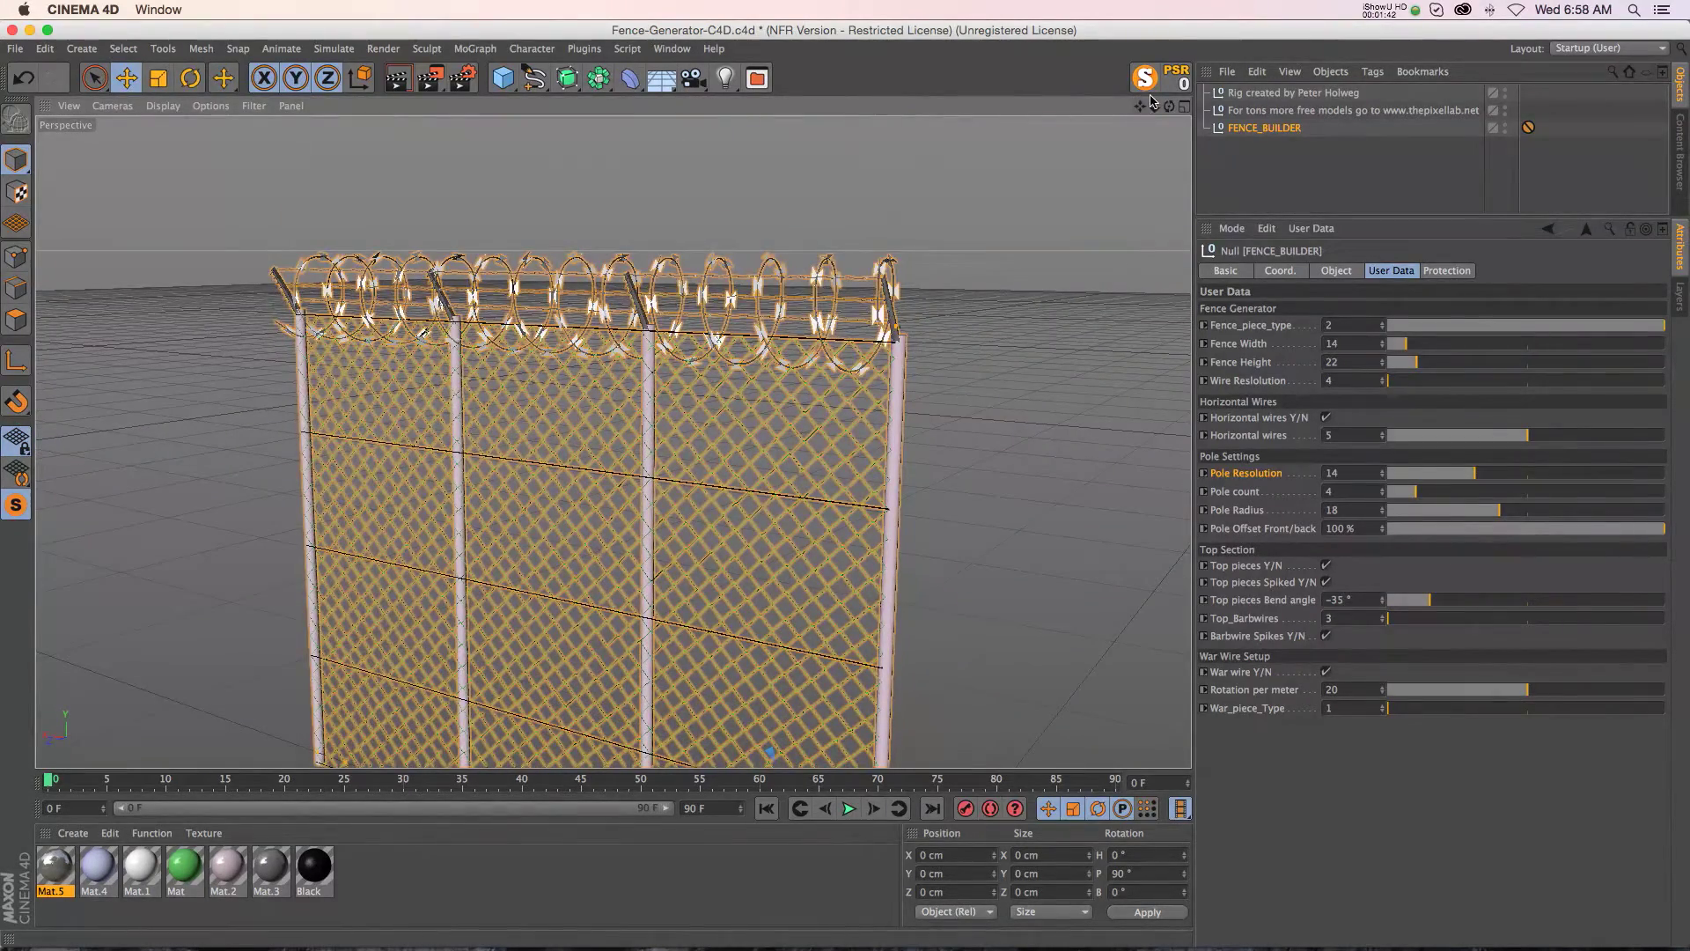
pyautogui.moveTo(1154, 105); pyautogui.dragTo(1048, 230)
pyautogui.moveTo(1154, 105); pyautogui.dragTo(1156, 107)
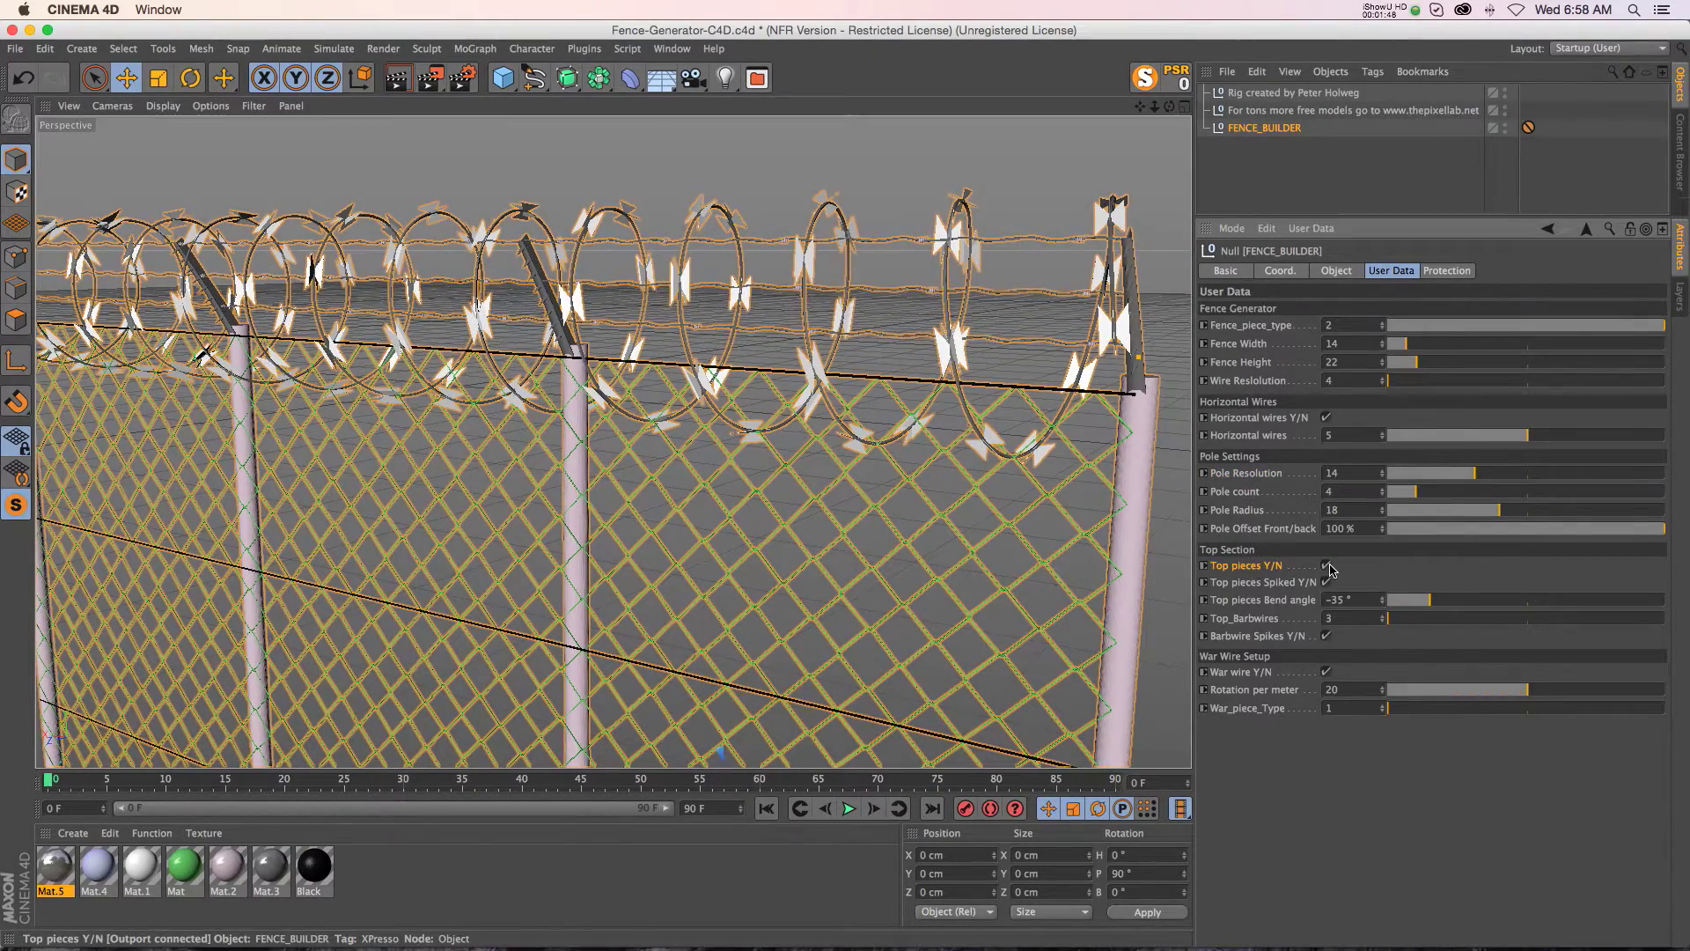
pyautogui.click(1328, 566)
pyautogui.click(1327, 566)
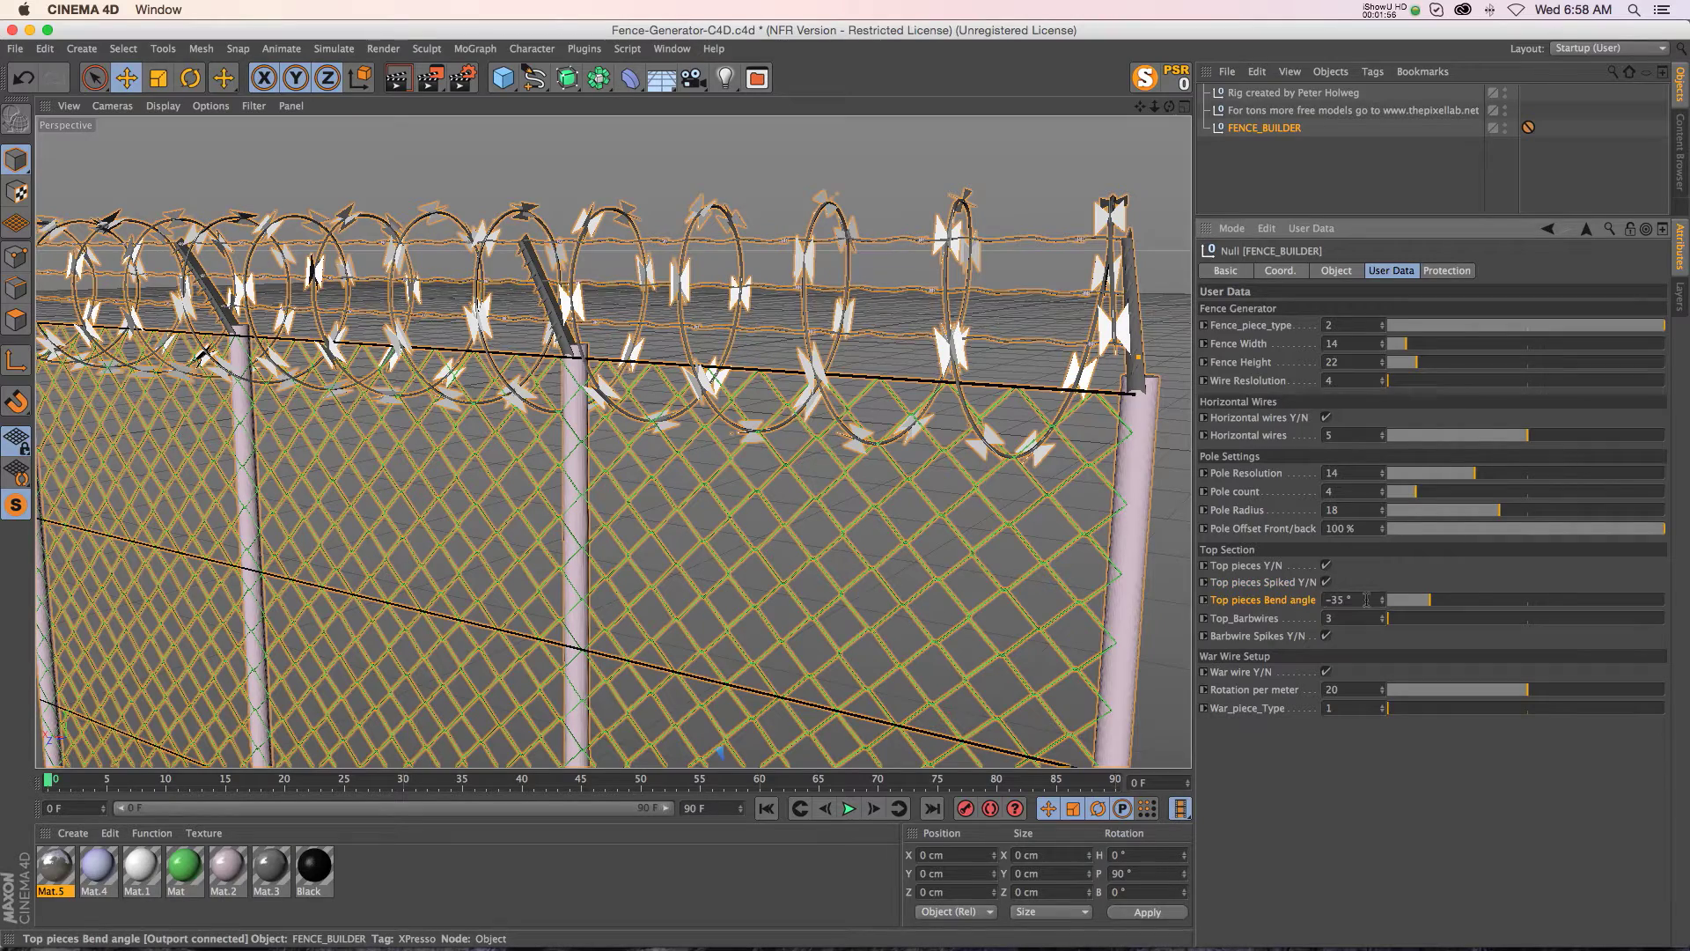
# Set the top pieces' bend angle to -30°, and try 4 top barbwires before restoring 3
pyautogui.moveTo(1427, 604)
pyautogui.mouseDown()
pyautogui.moveTo(1445, 613)
pyautogui.moveTo(1430, 616)
pyautogui.mouseUp()
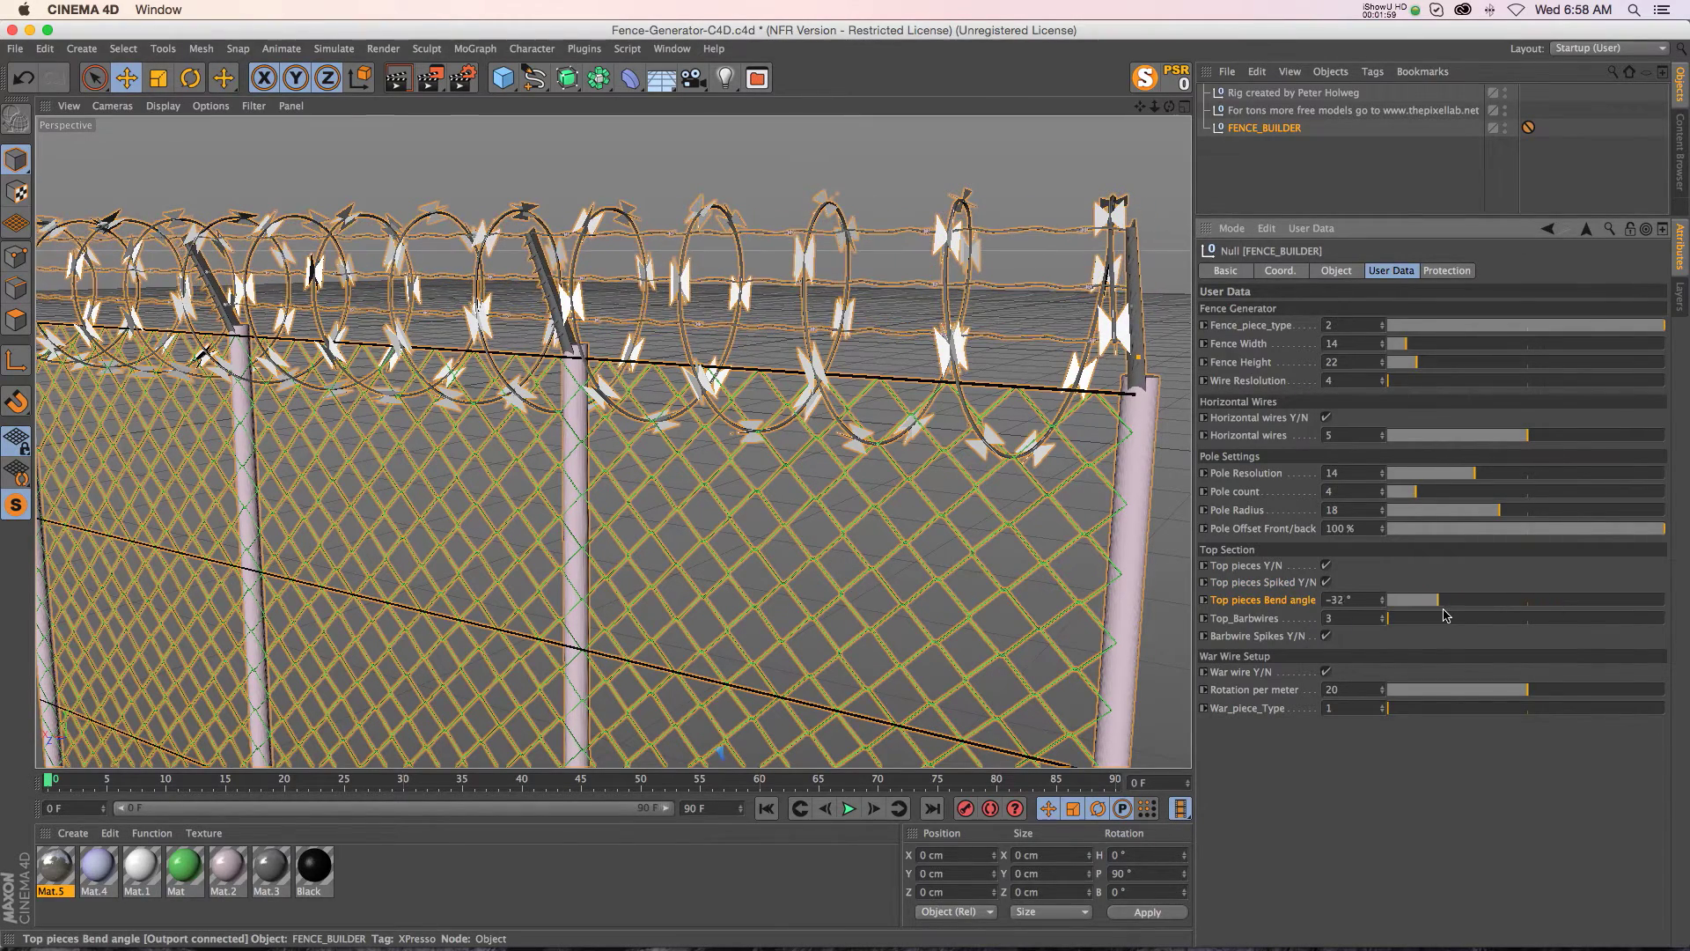
pyautogui.click(1382, 615)
pyautogui.click(1382, 615)
pyautogui.click(1382, 622)
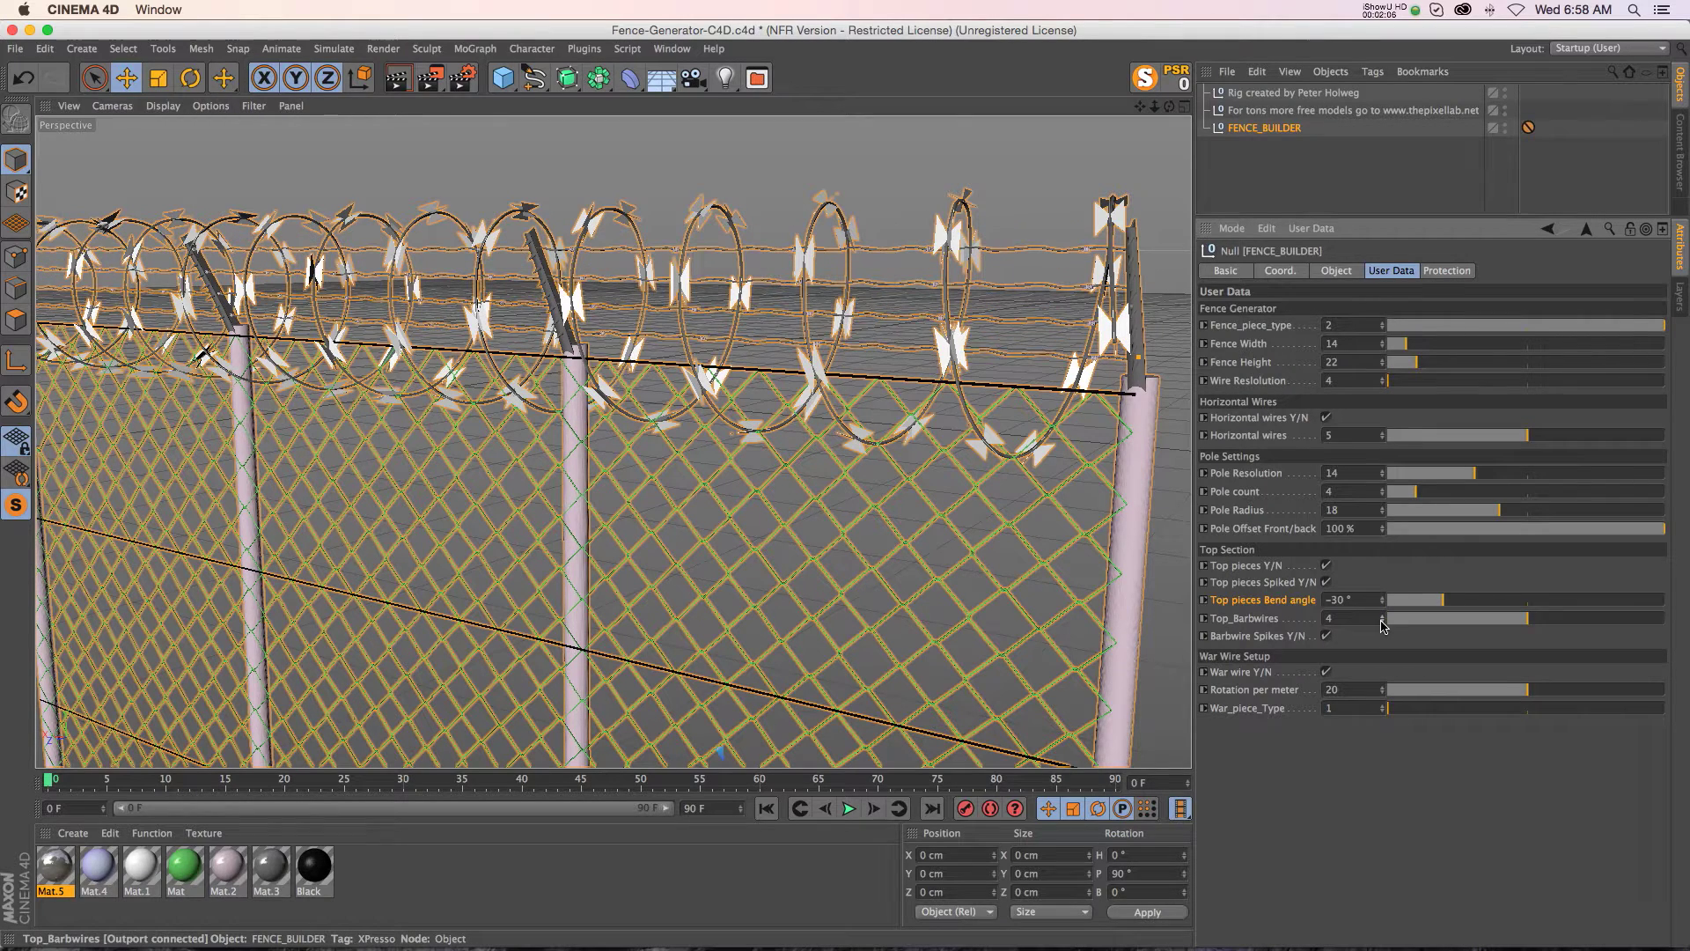
pyautogui.click(1382, 621)
# Toggle the barbwire spikes and the war wire off and back on to compare the fence top
pyautogui.click(1328, 637)
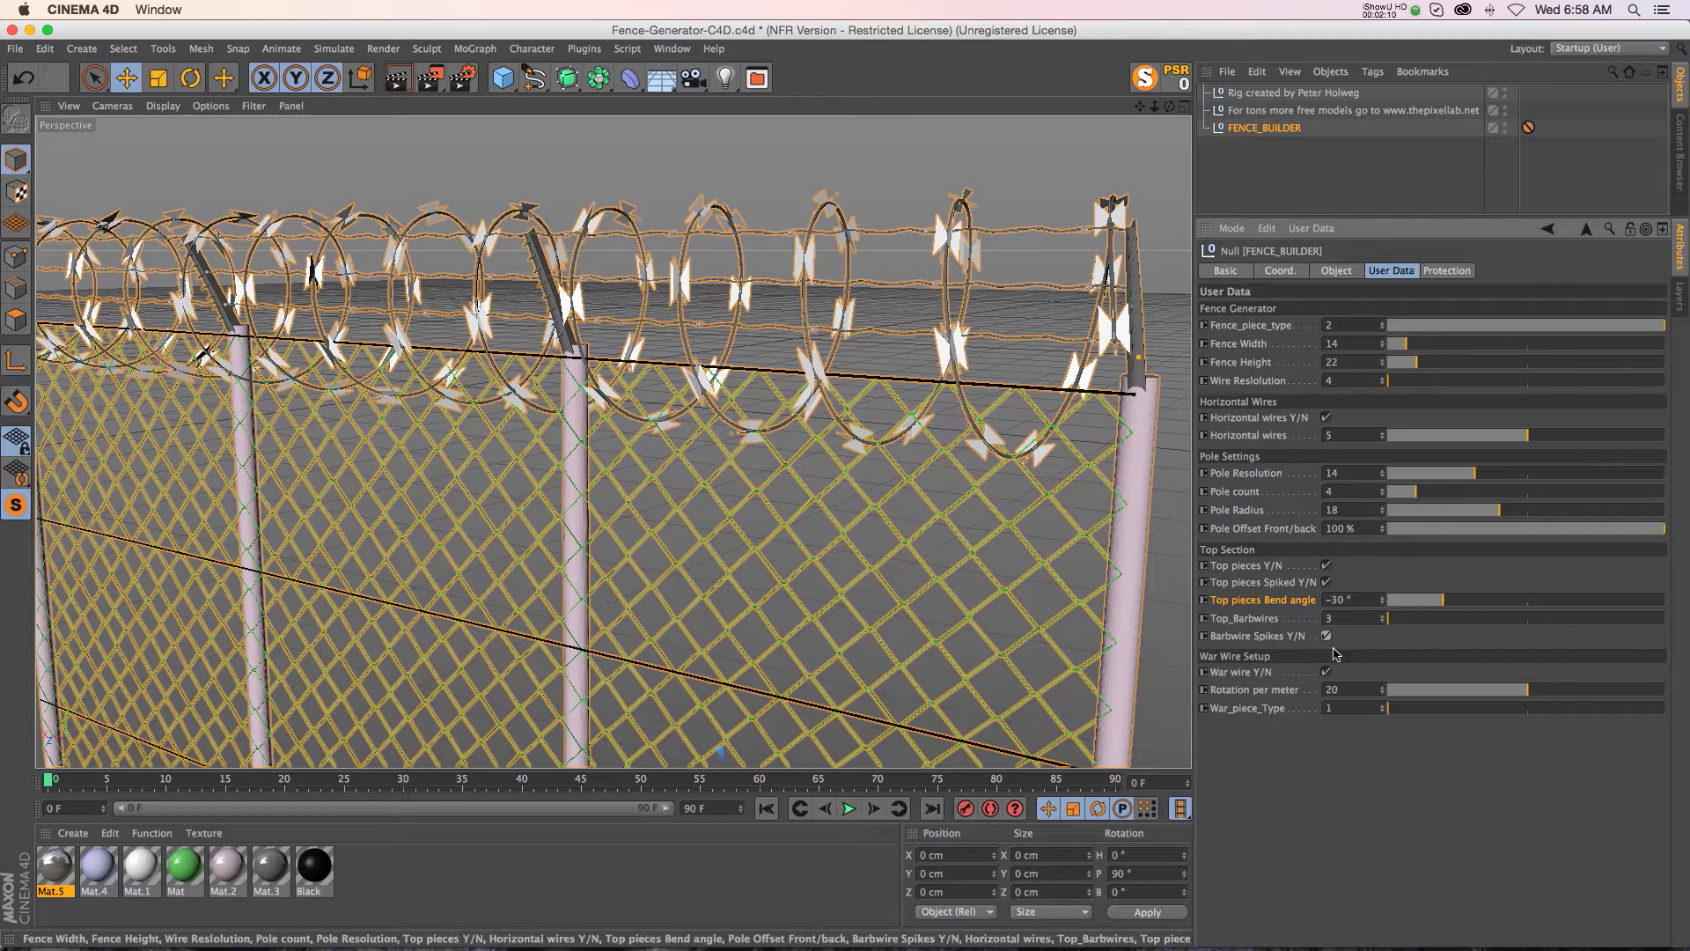
pyautogui.click(1325, 672)
pyautogui.click(1326, 672)
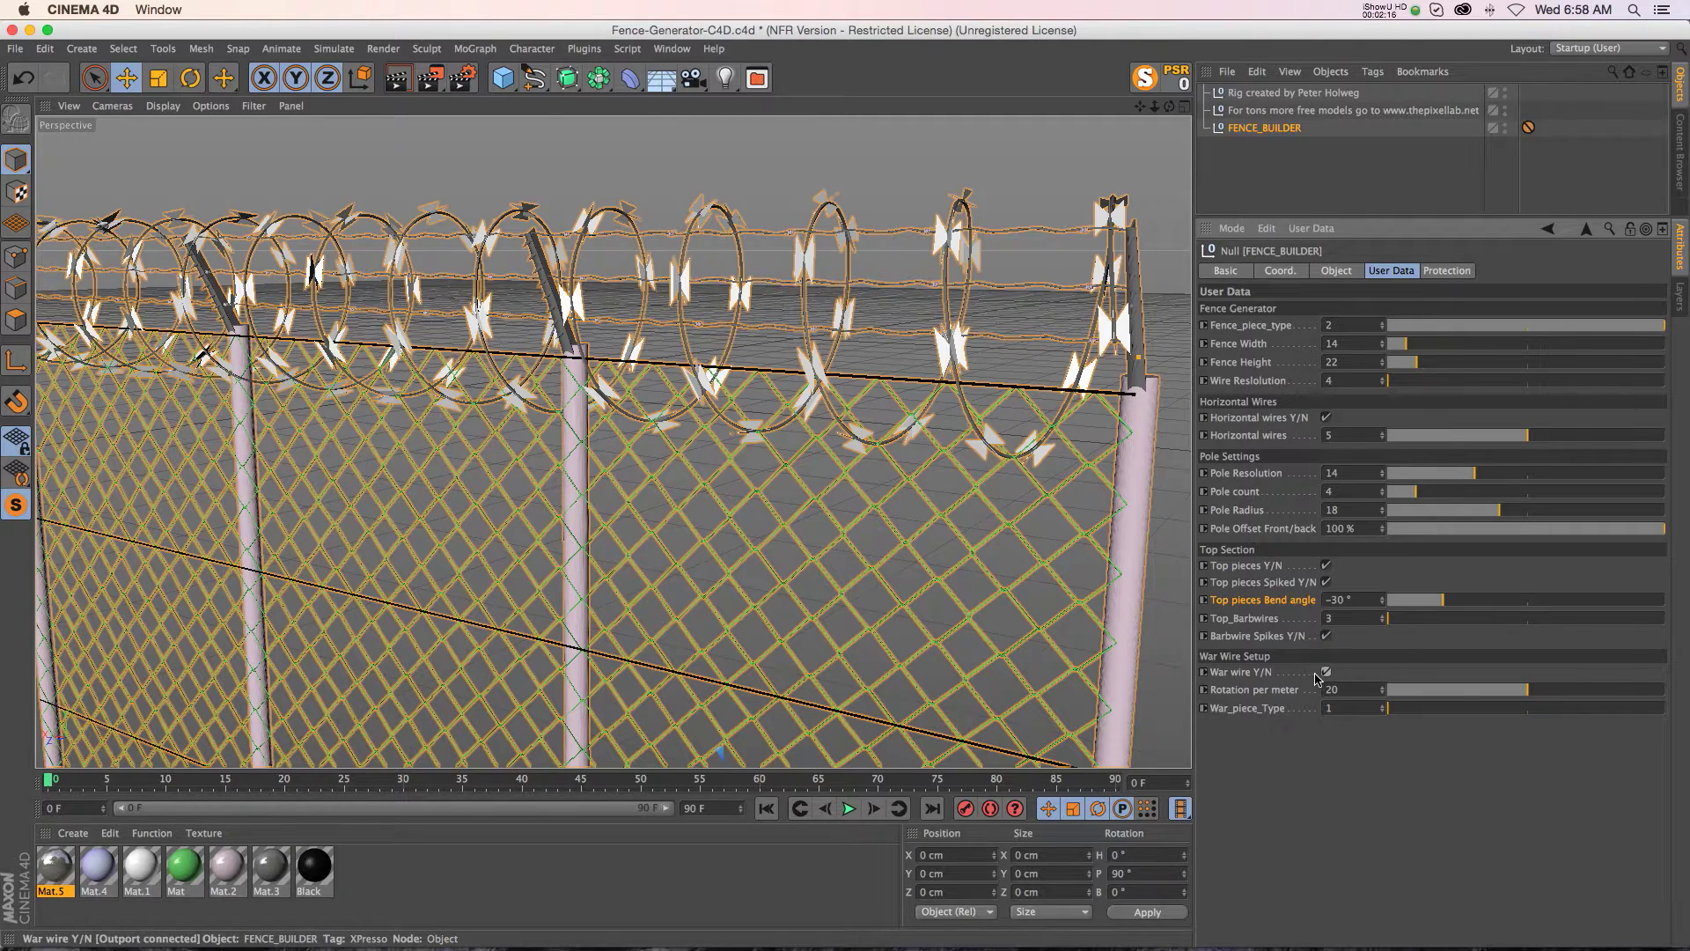
pyautogui.click(1326, 672)
pyautogui.click(1327, 673)
# Try a war wire rotation per meter of 22 and refresh the coil by toggling the war wire
pyautogui.moveTo(1516, 694); pyautogui.dragTo(1570, 695)
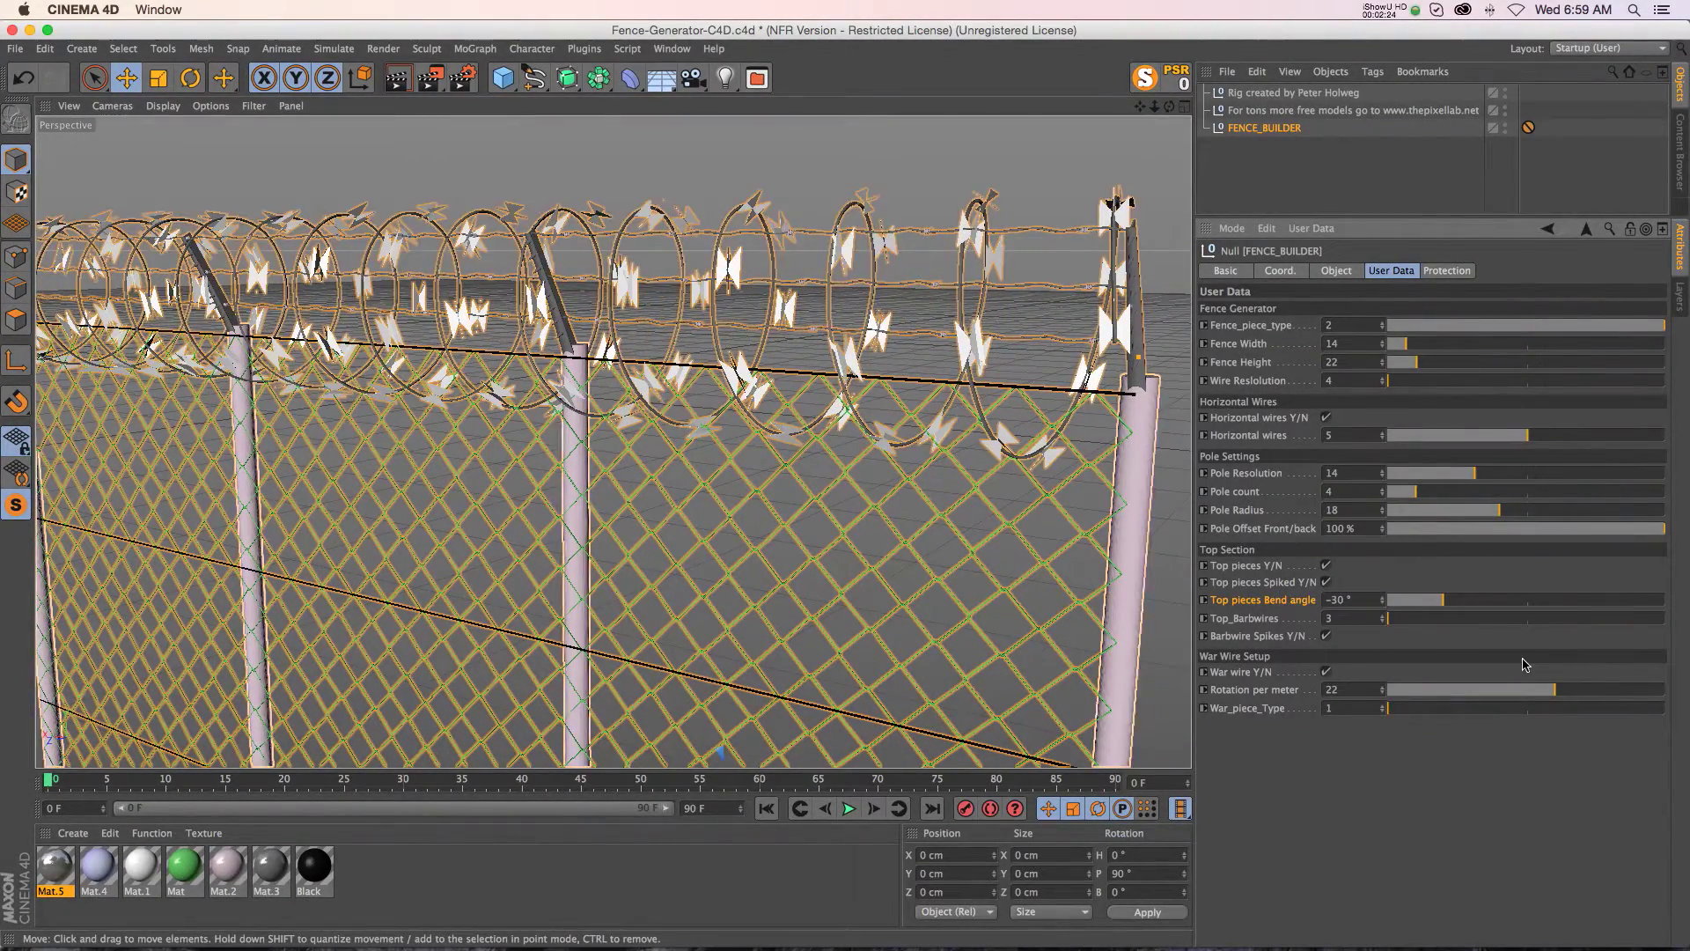
pyautogui.click(1326, 673)
pyautogui.click(1327, 673)
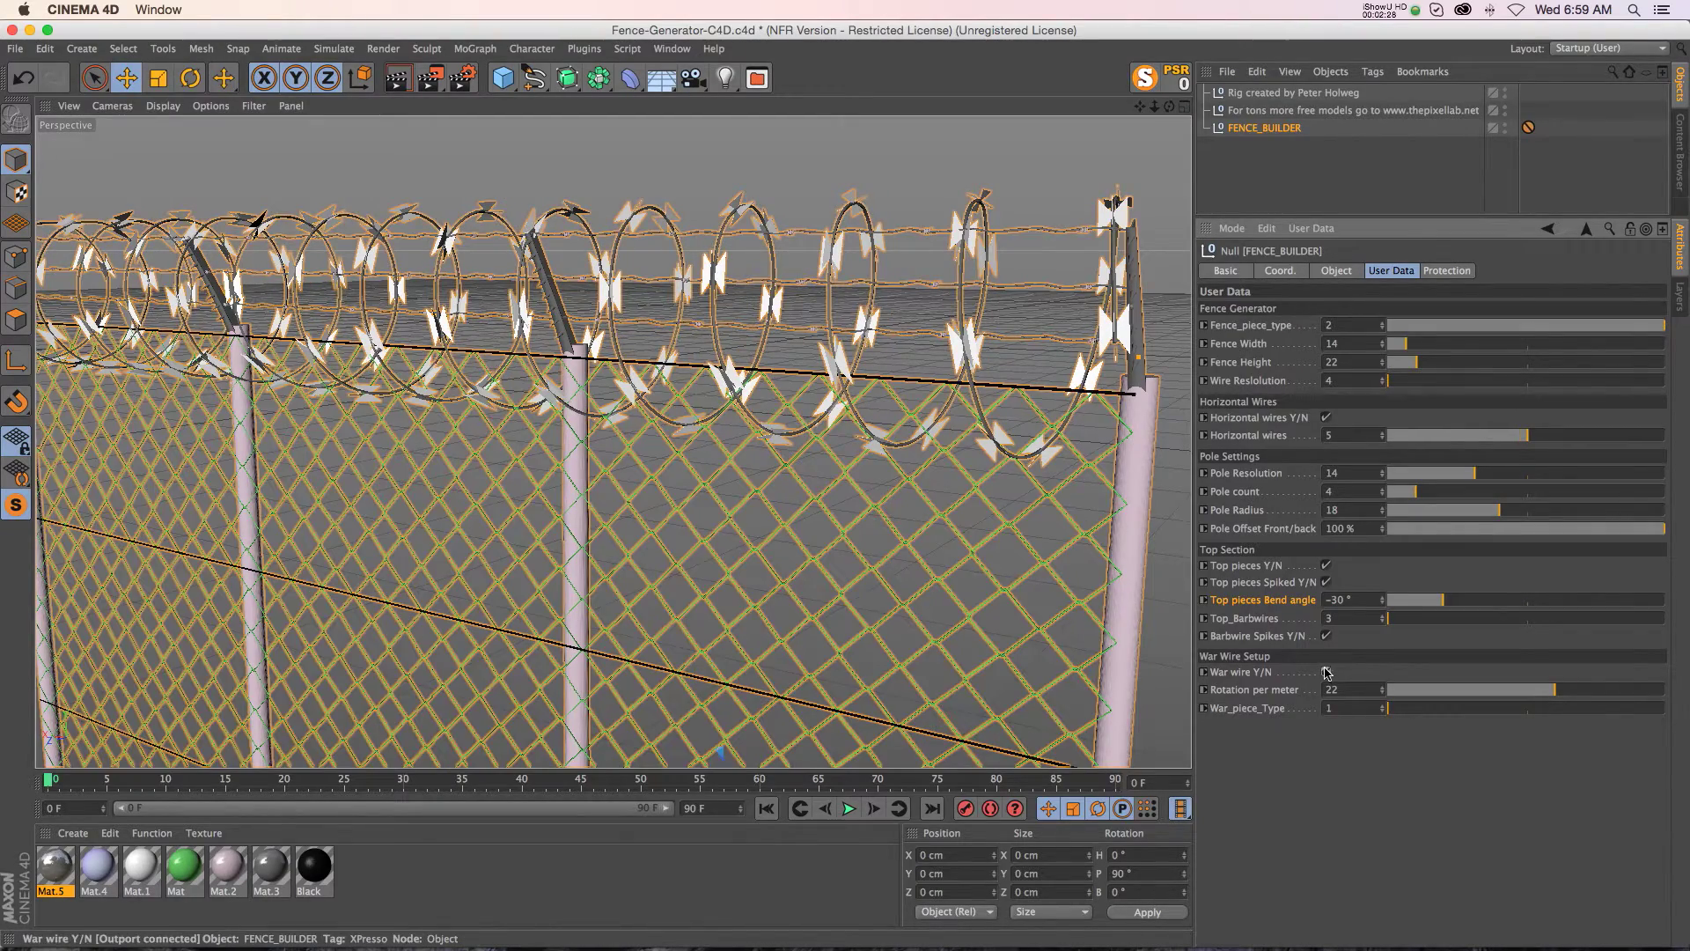
# Set the war wire's rotation per meter to 13 and toggle the war wire off and on to refresh it
pyautogui.moveTo(1545, 696); pyautogui.dragTo(1430, 695)
pyautogui.click(1327, 671)
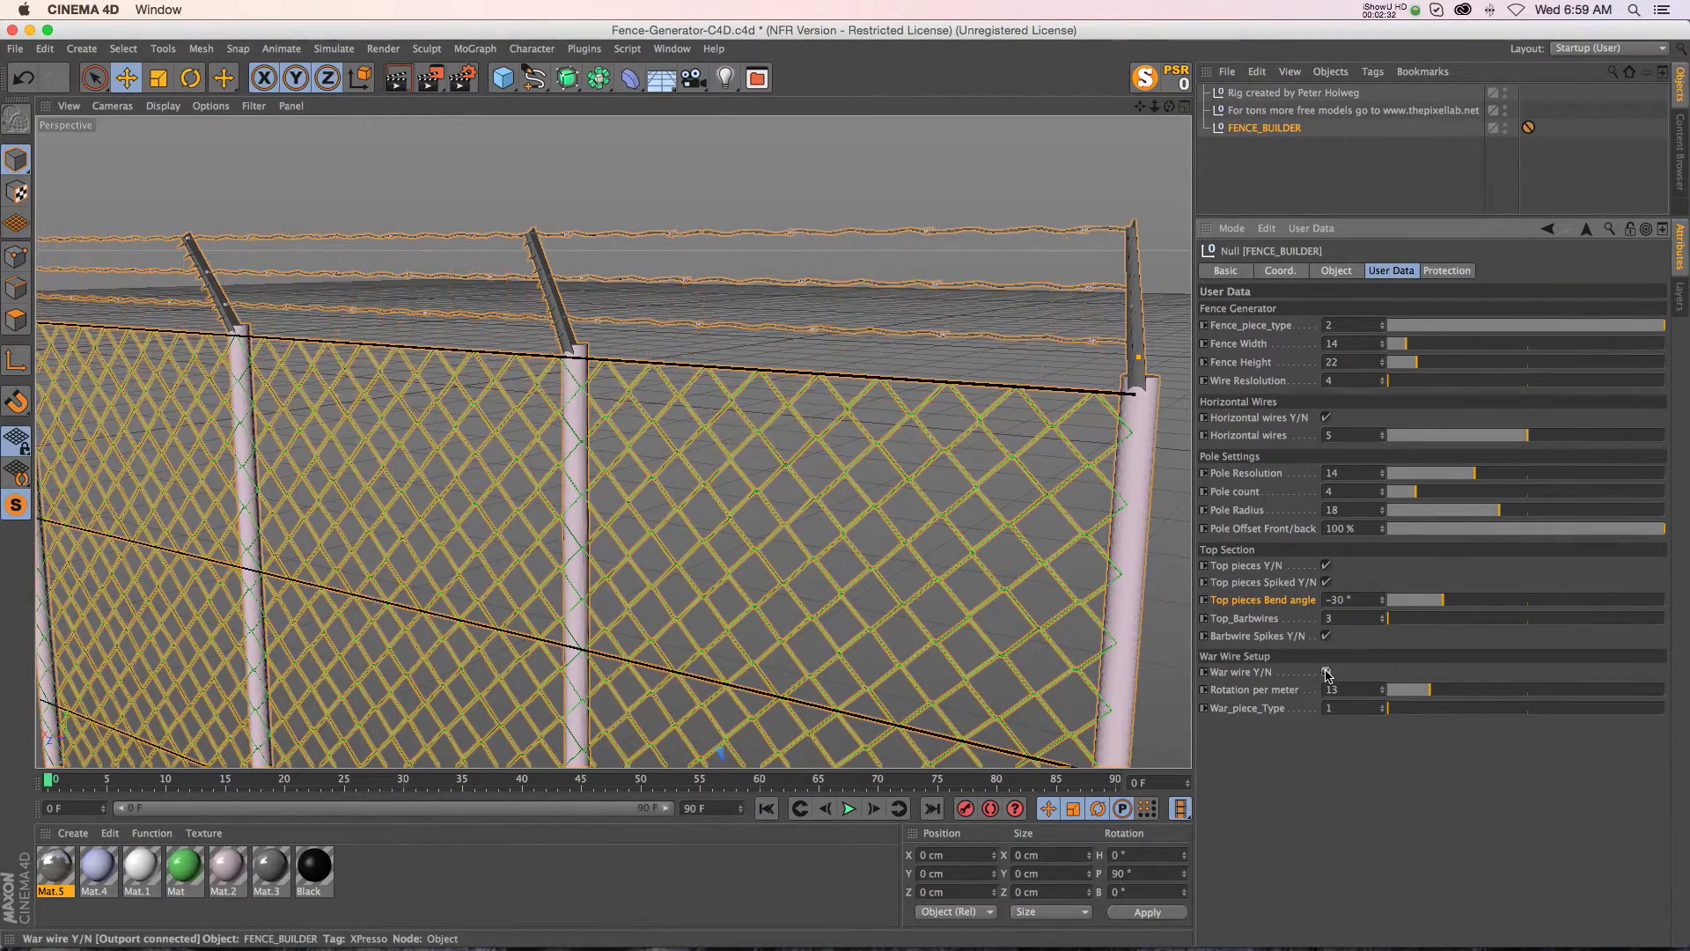
pyautogui.click(1327, 671)
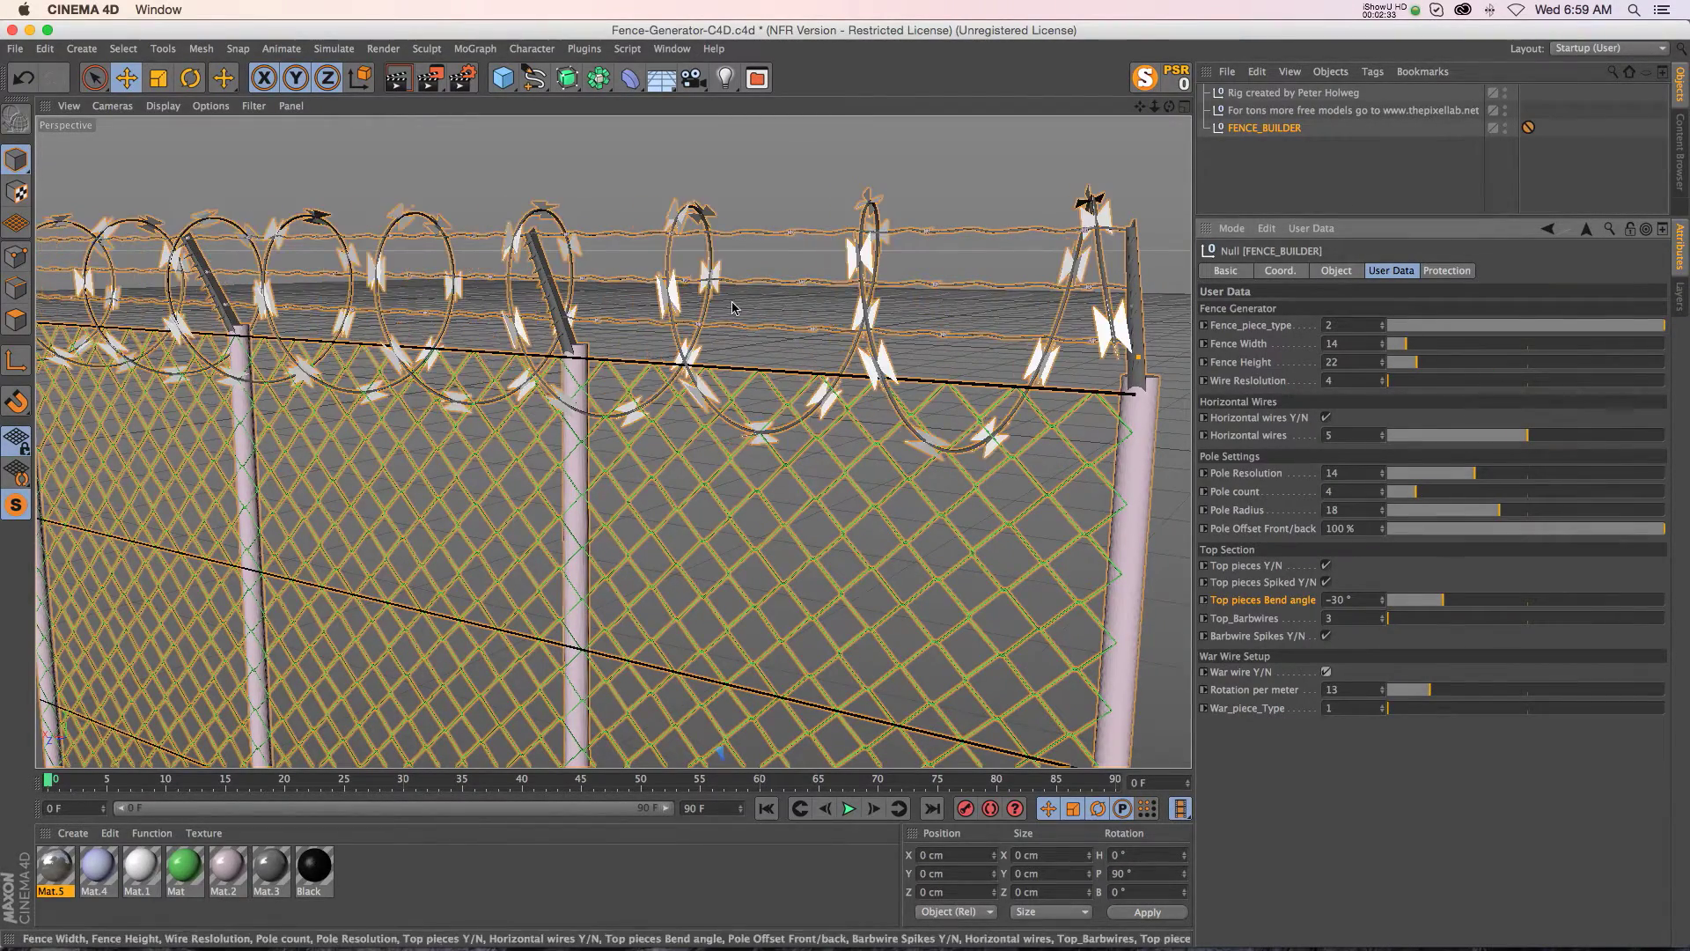
# Switch the war wire's piece type to the star-shaped type 2, and then to type 3
pyautogui.moveTo(1160, 107); pyautogui.dragTo(1136, 113)
pyautogui.click(1382, 704)
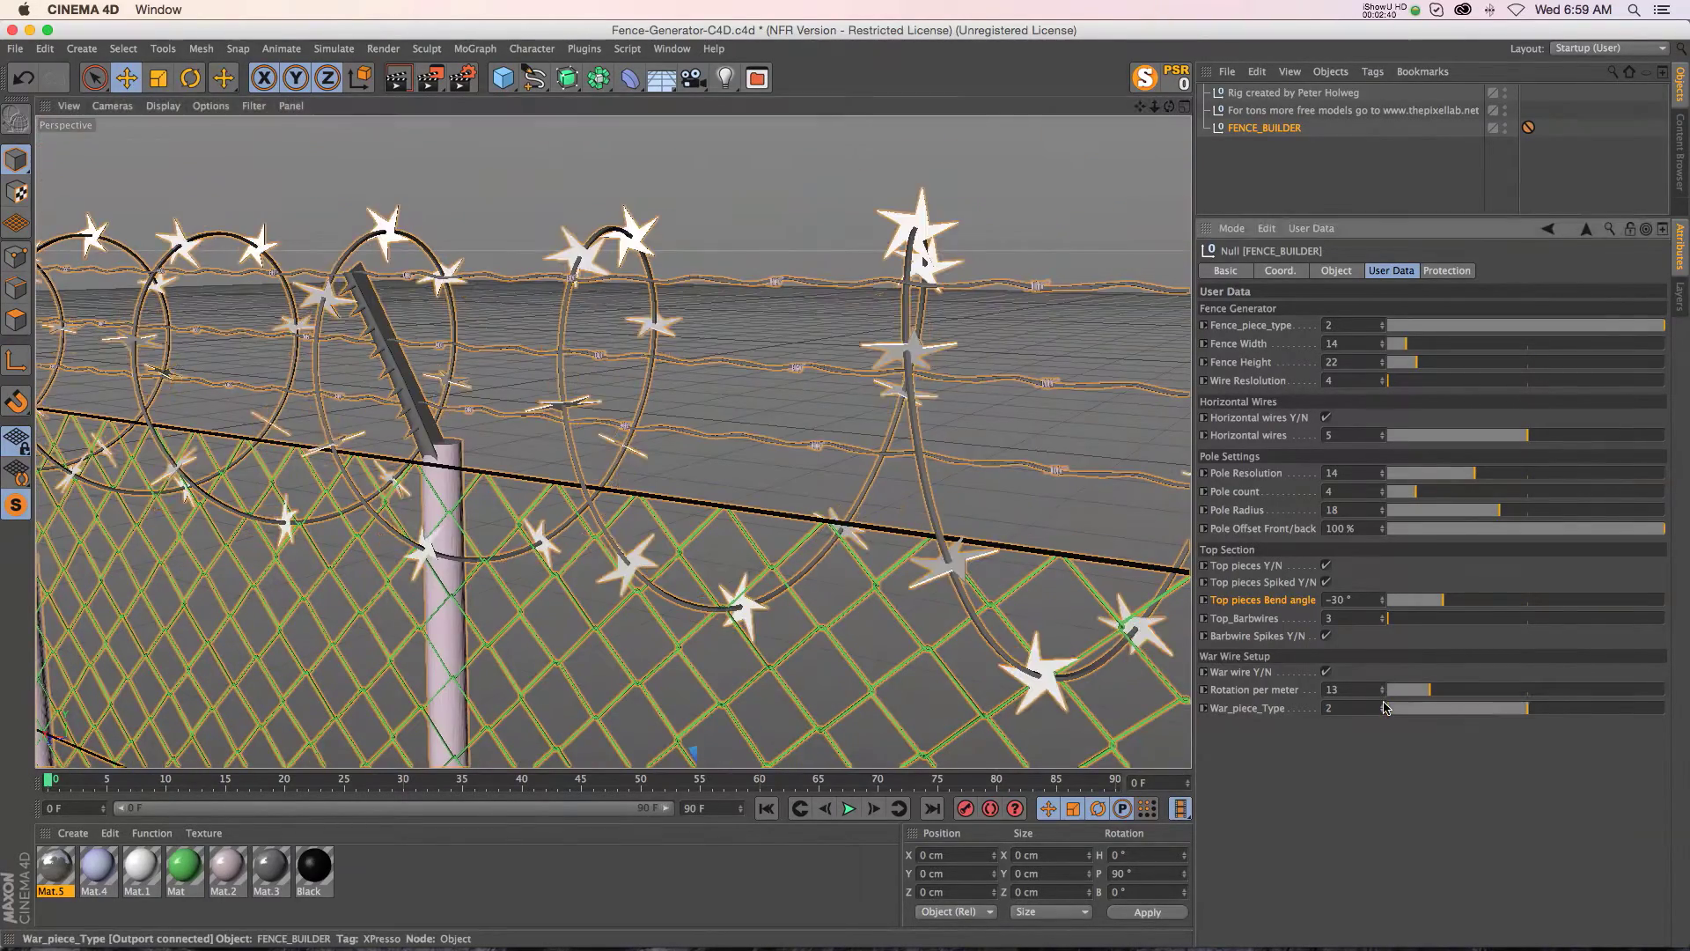
pyautogui.click(1382, 704)
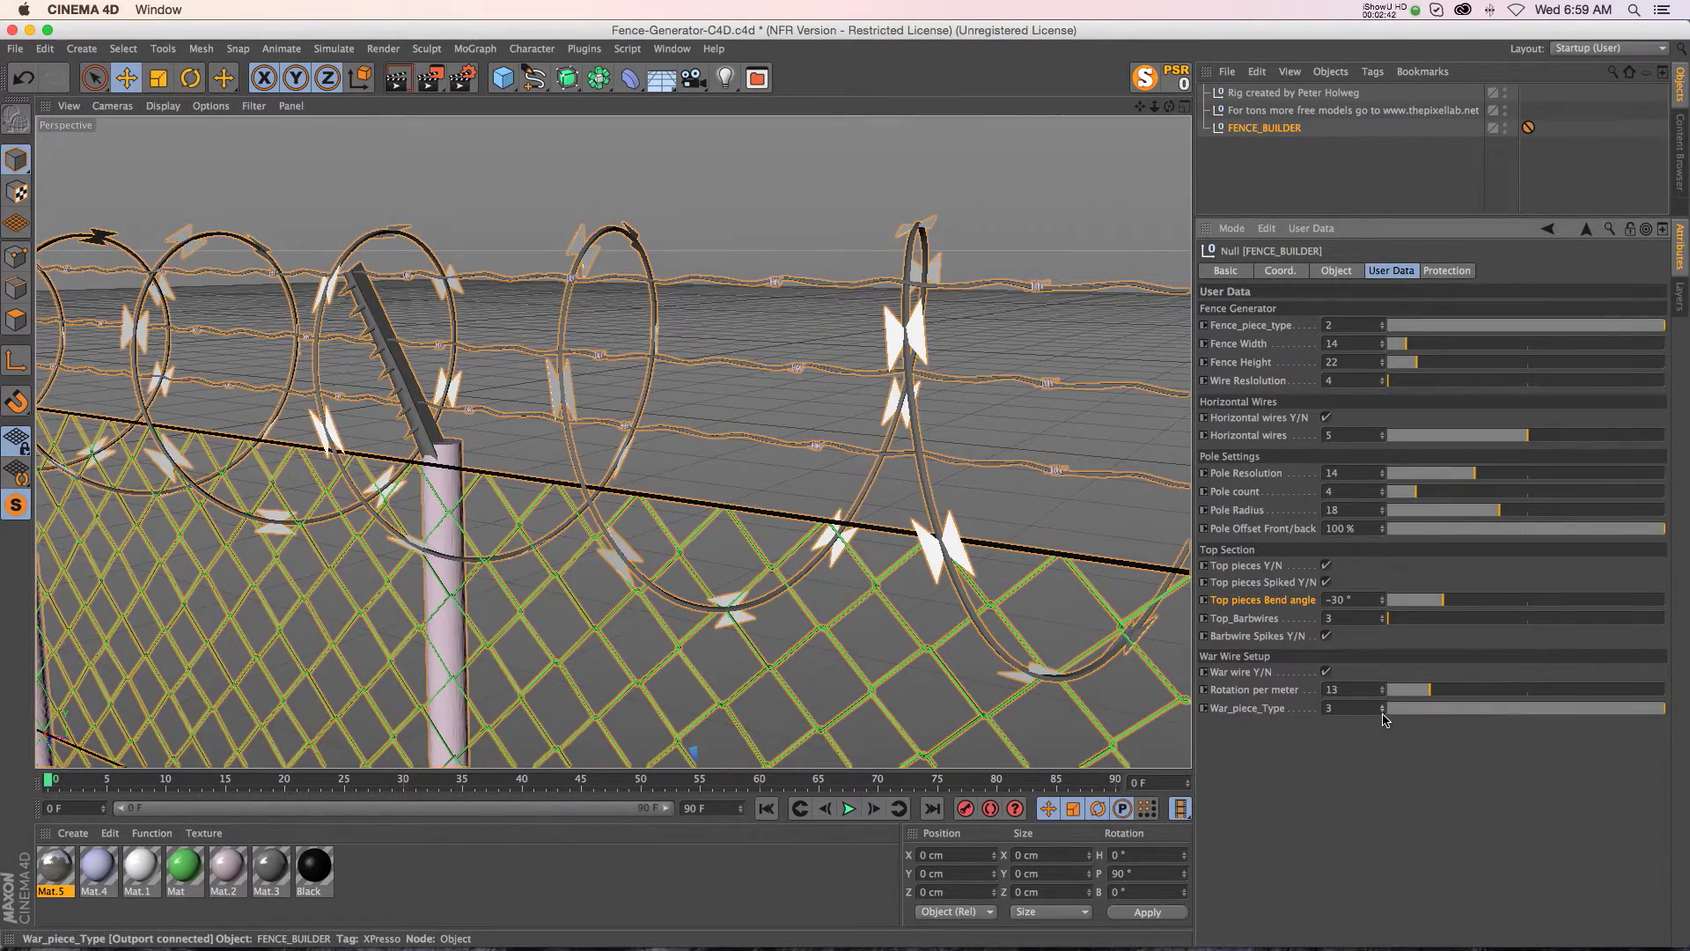
# Set the war wire's piece type to 1 and bring the whole fence into view
pyautogui.click(1383, 711)
pyautogui.click(1382, 711)
pyautogui.moveTo(1151, 109); pyautogui.dragTo(1103, 69)
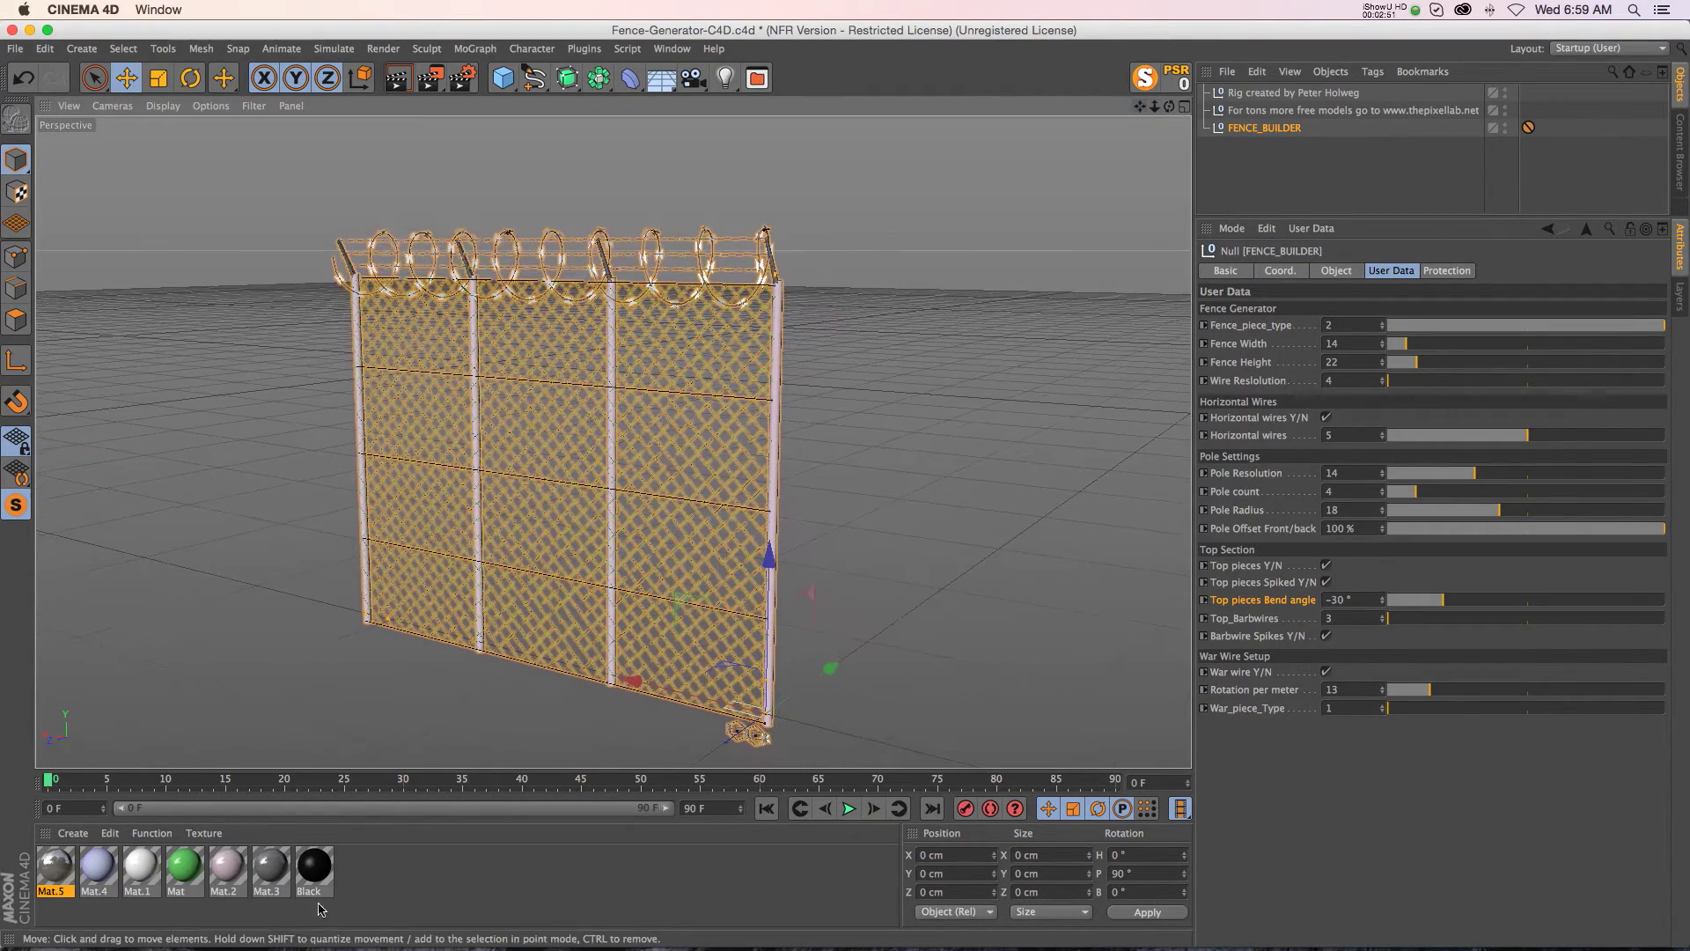
# Render the fence in the viewport to examine its current materials
pyautogui.click(372, 883)
pyautogui.click(397, 78)
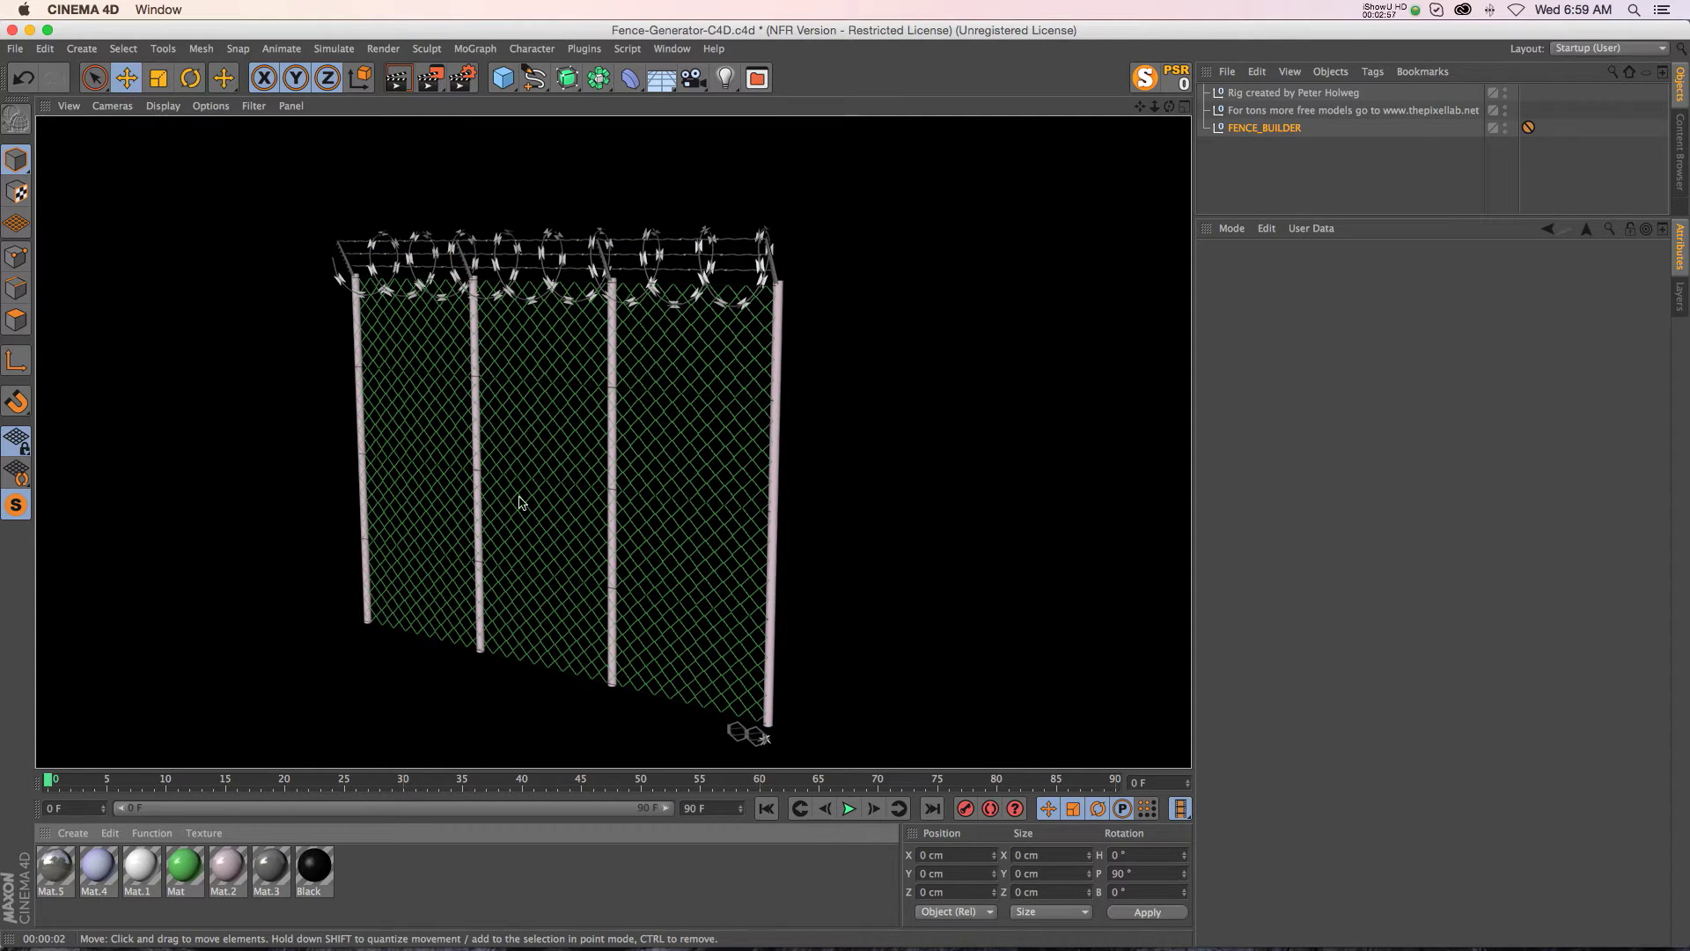
pyautogui.click(462, 899)
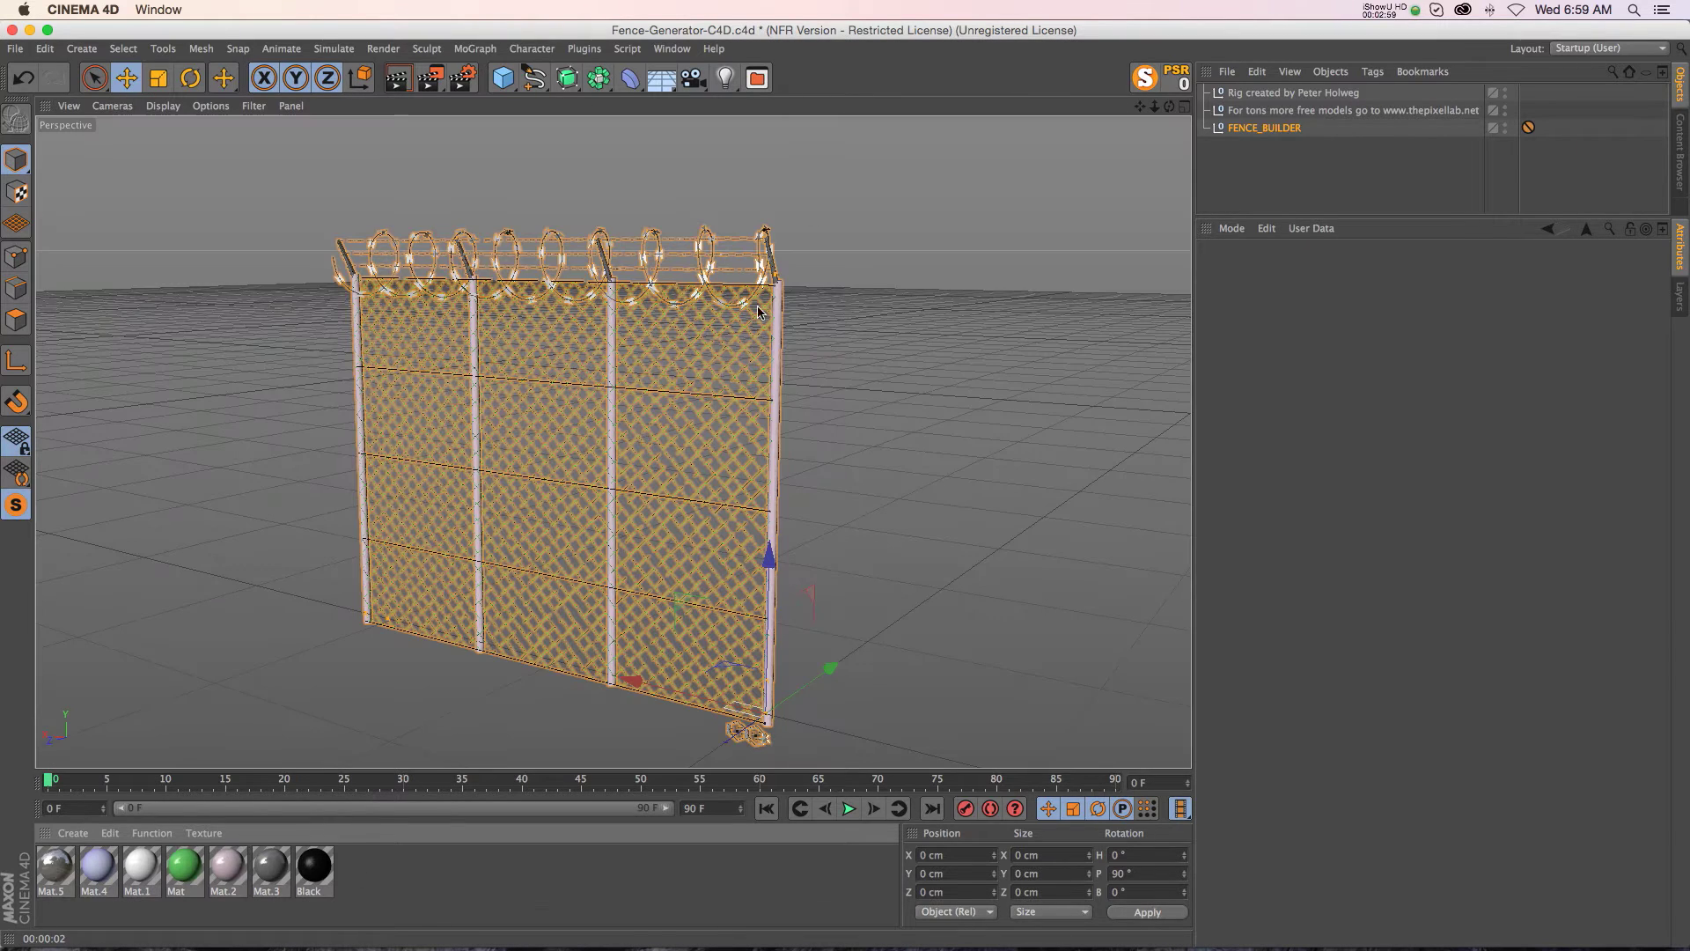
# Load the Grey Metal material from the Material-Pack's Metal presets and replace the green Mat material with it
pyautogui.click(756, 77)
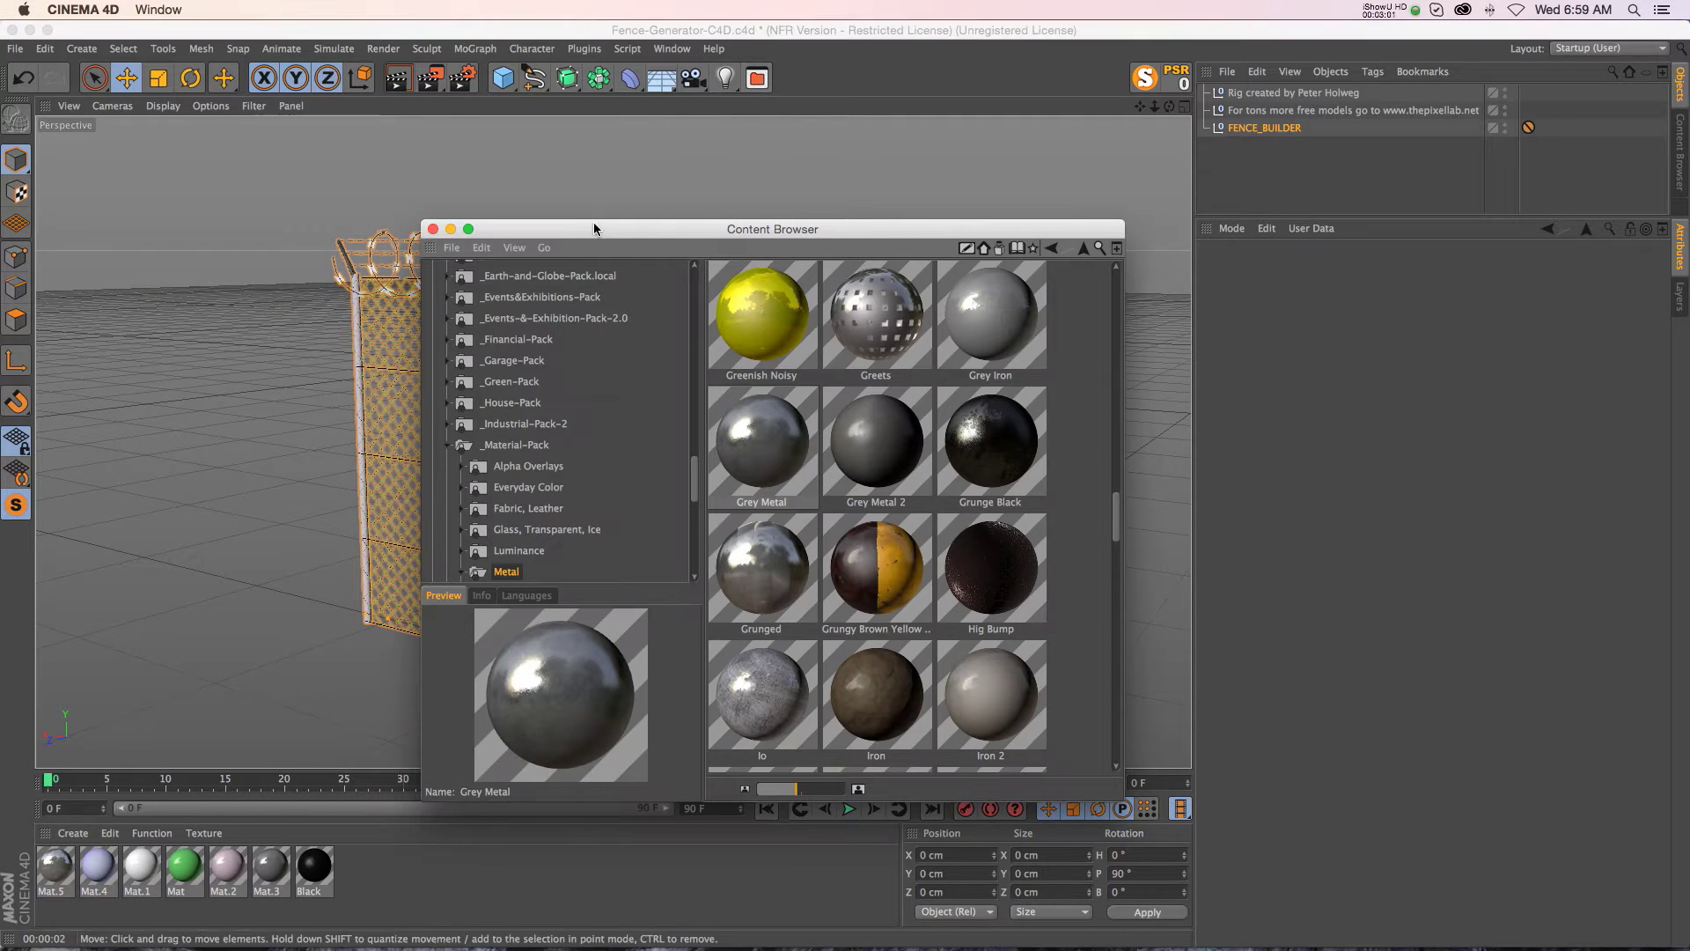
pyautogui.moveTo(597, 226); pyautogui.dragTo(582, 192)
pyautogui.moveTo(1099, 496); pyautogui.dragTo(1099, 653)
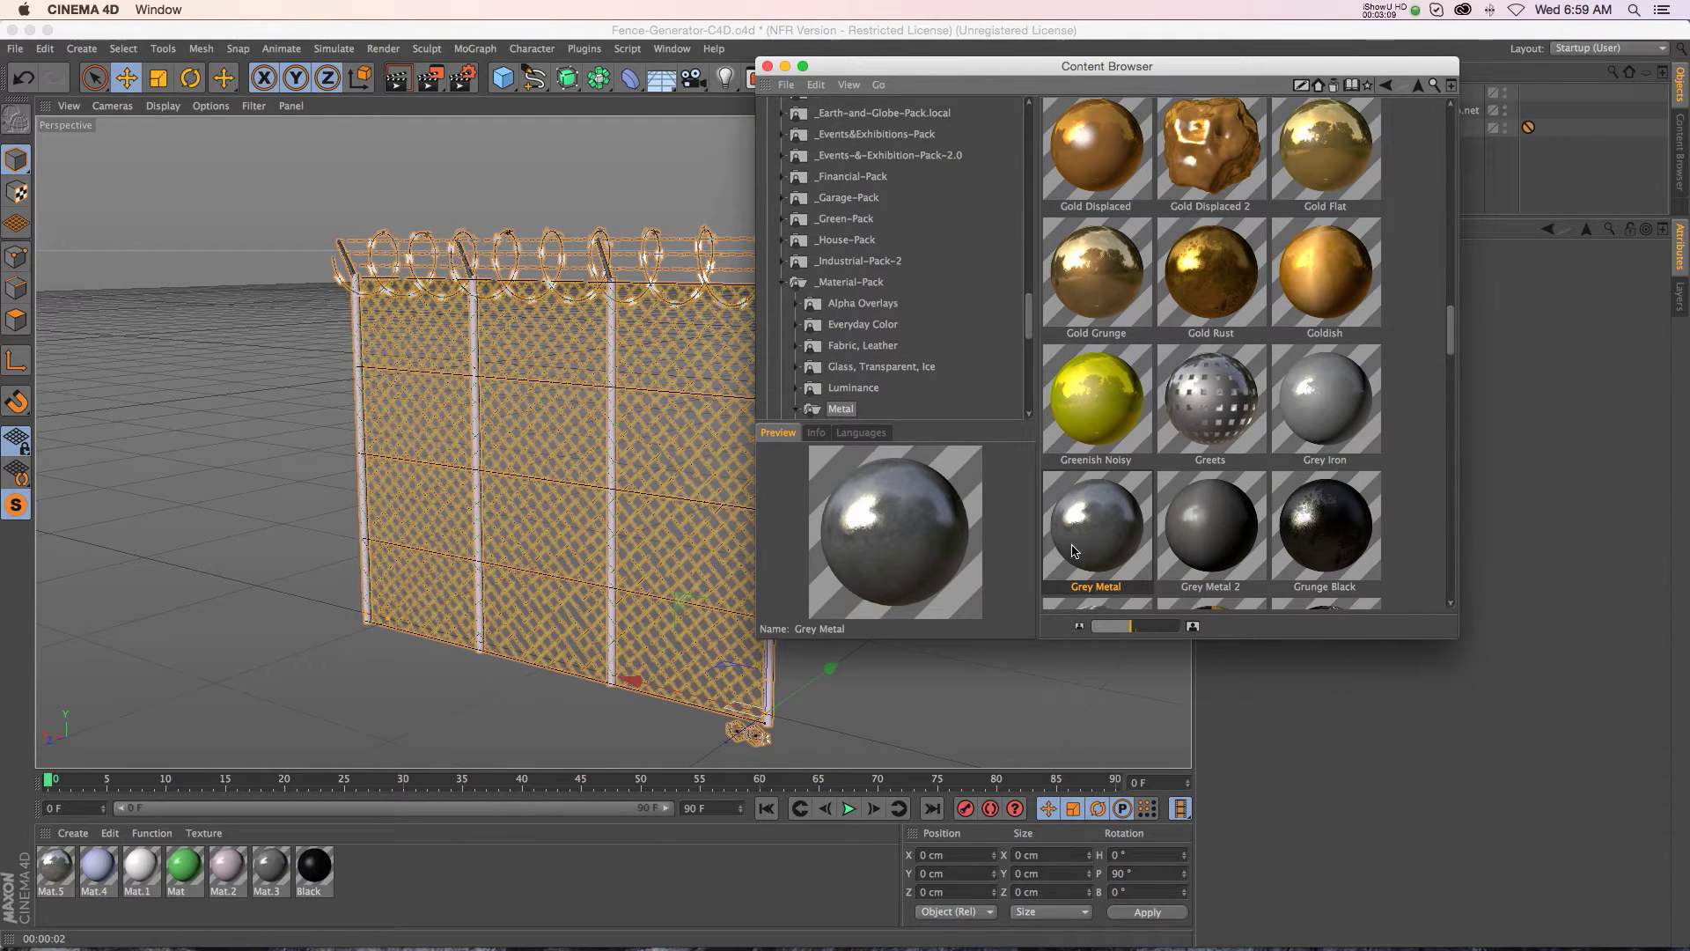
pyautogui.doubleClick(1087, 539)
pyautogui.click(767, 66)
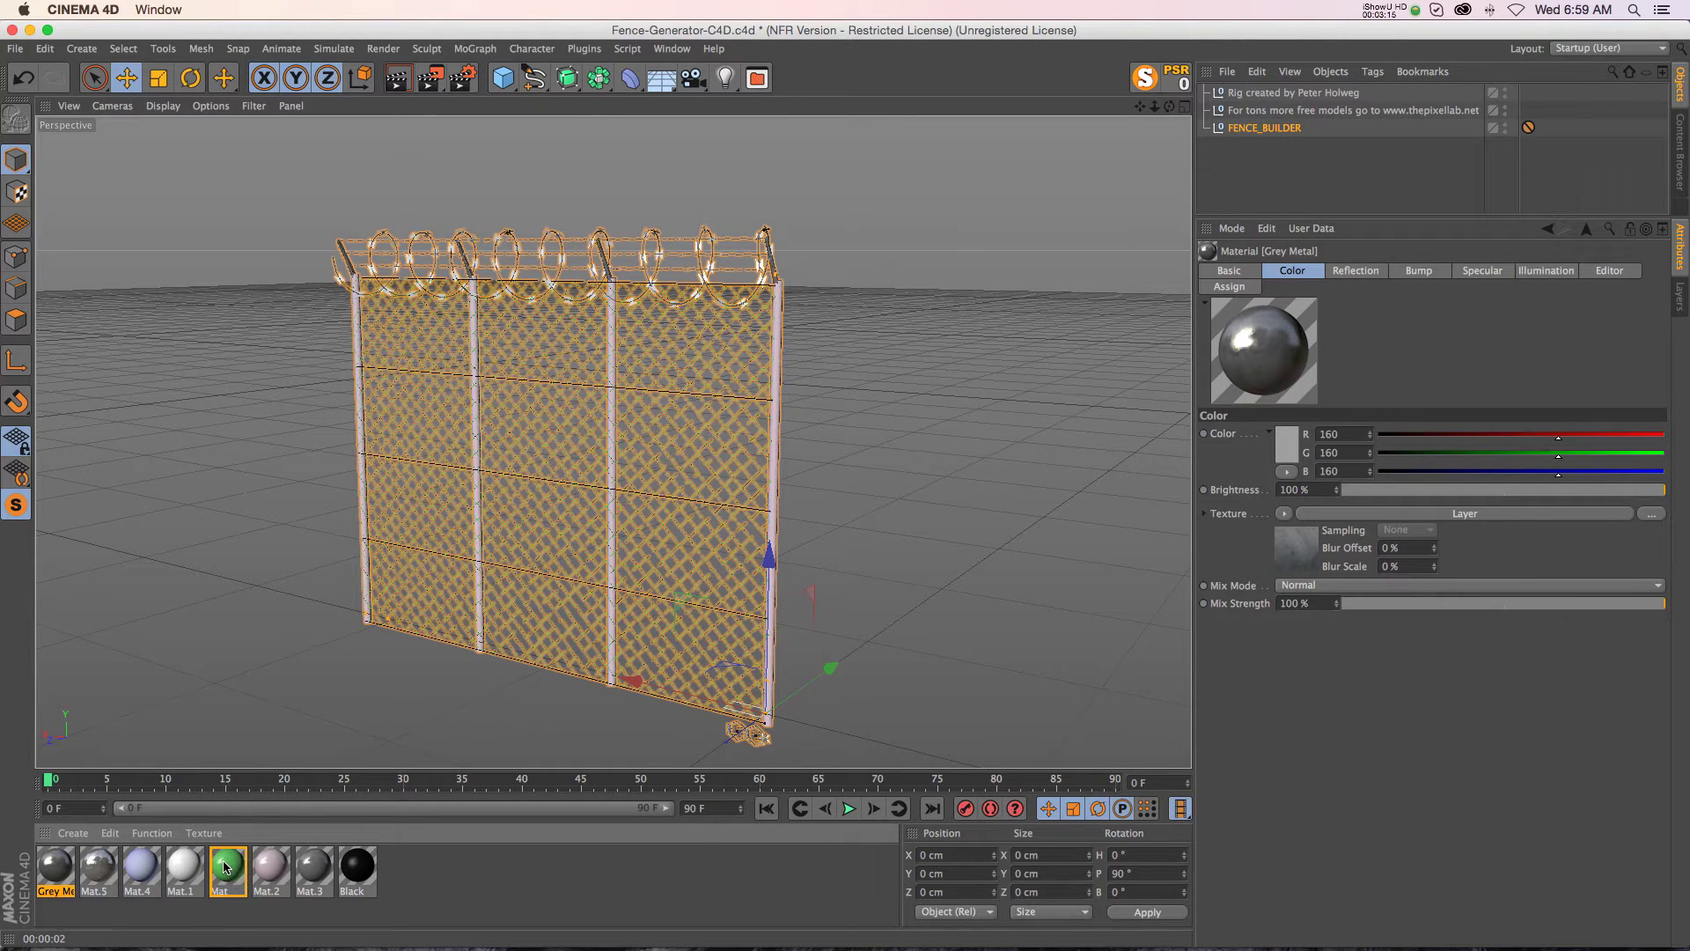
pyautogui.moveTo(225, 867); pyautogui.dragTo(225, 867)
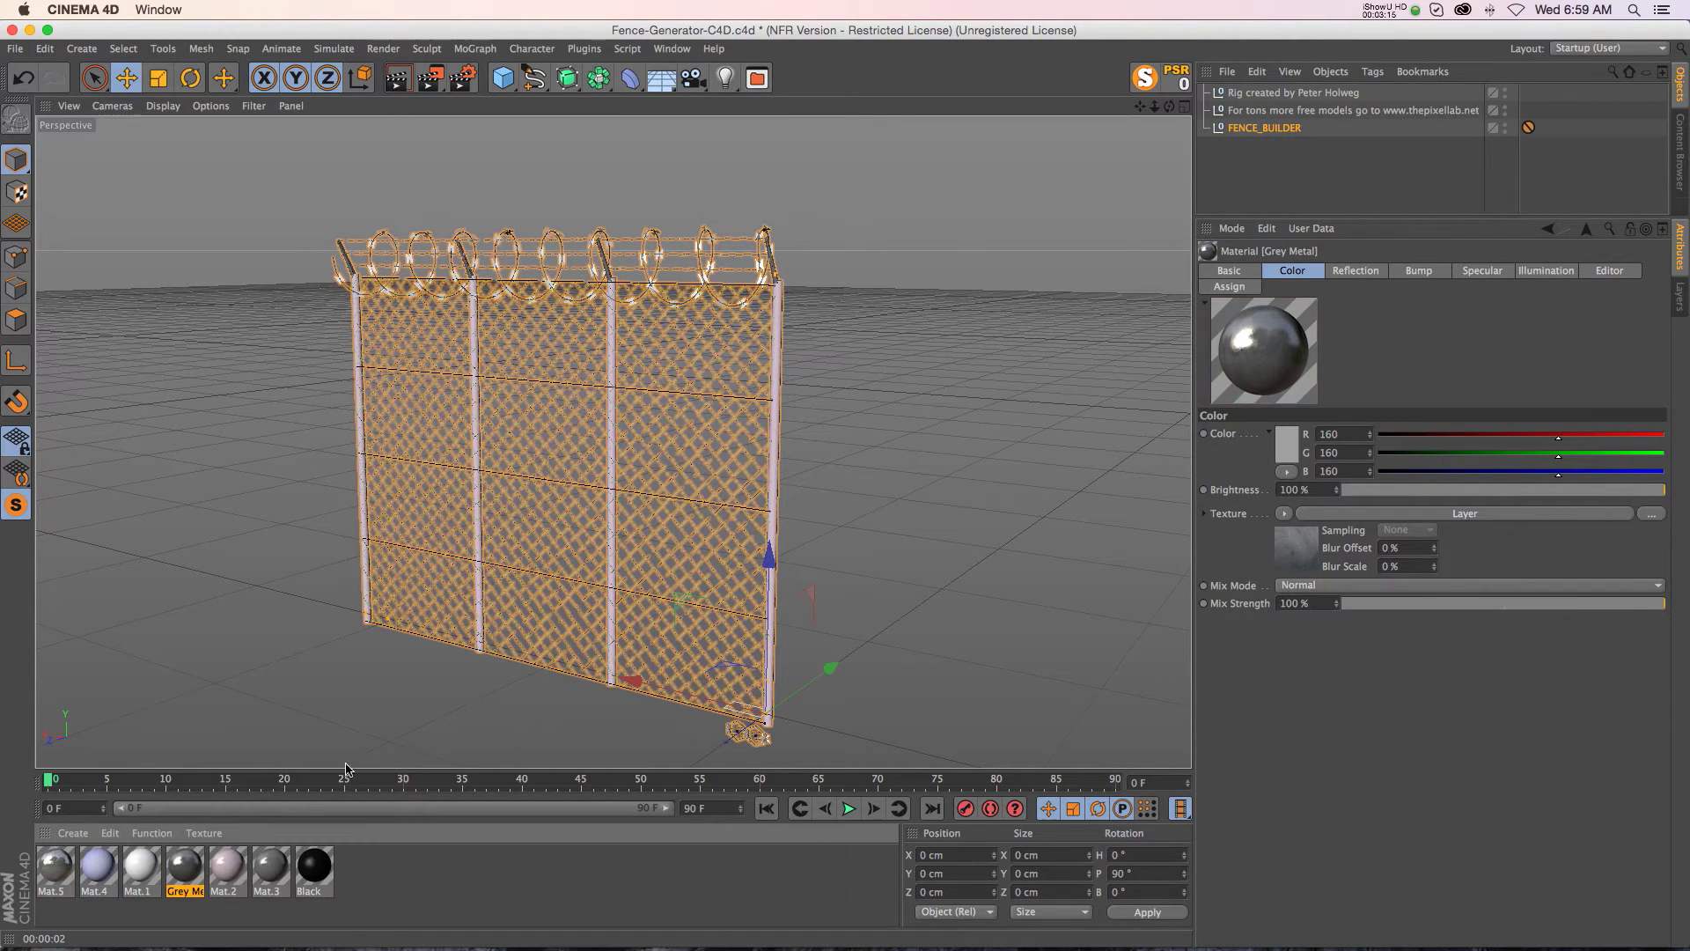
# Render the viewport to check the fence mesh's grey metal material, and reselect FENCE_BUILDER
pyautogui.click(404, 84)
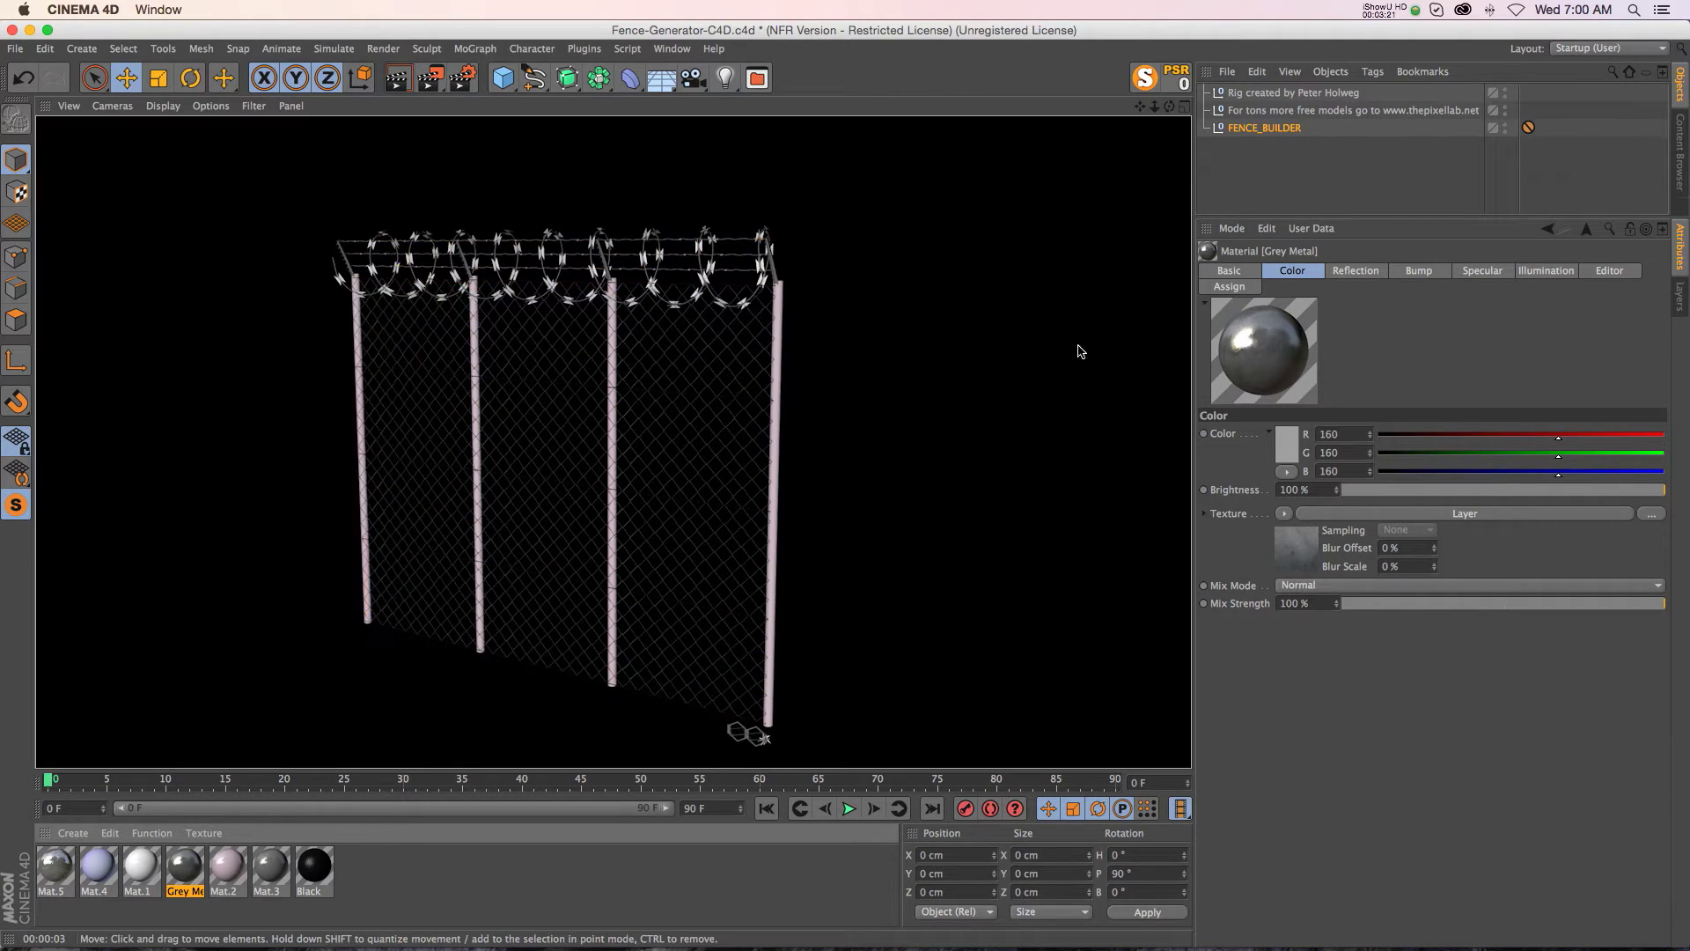
pyautogui.click(1263, 196)
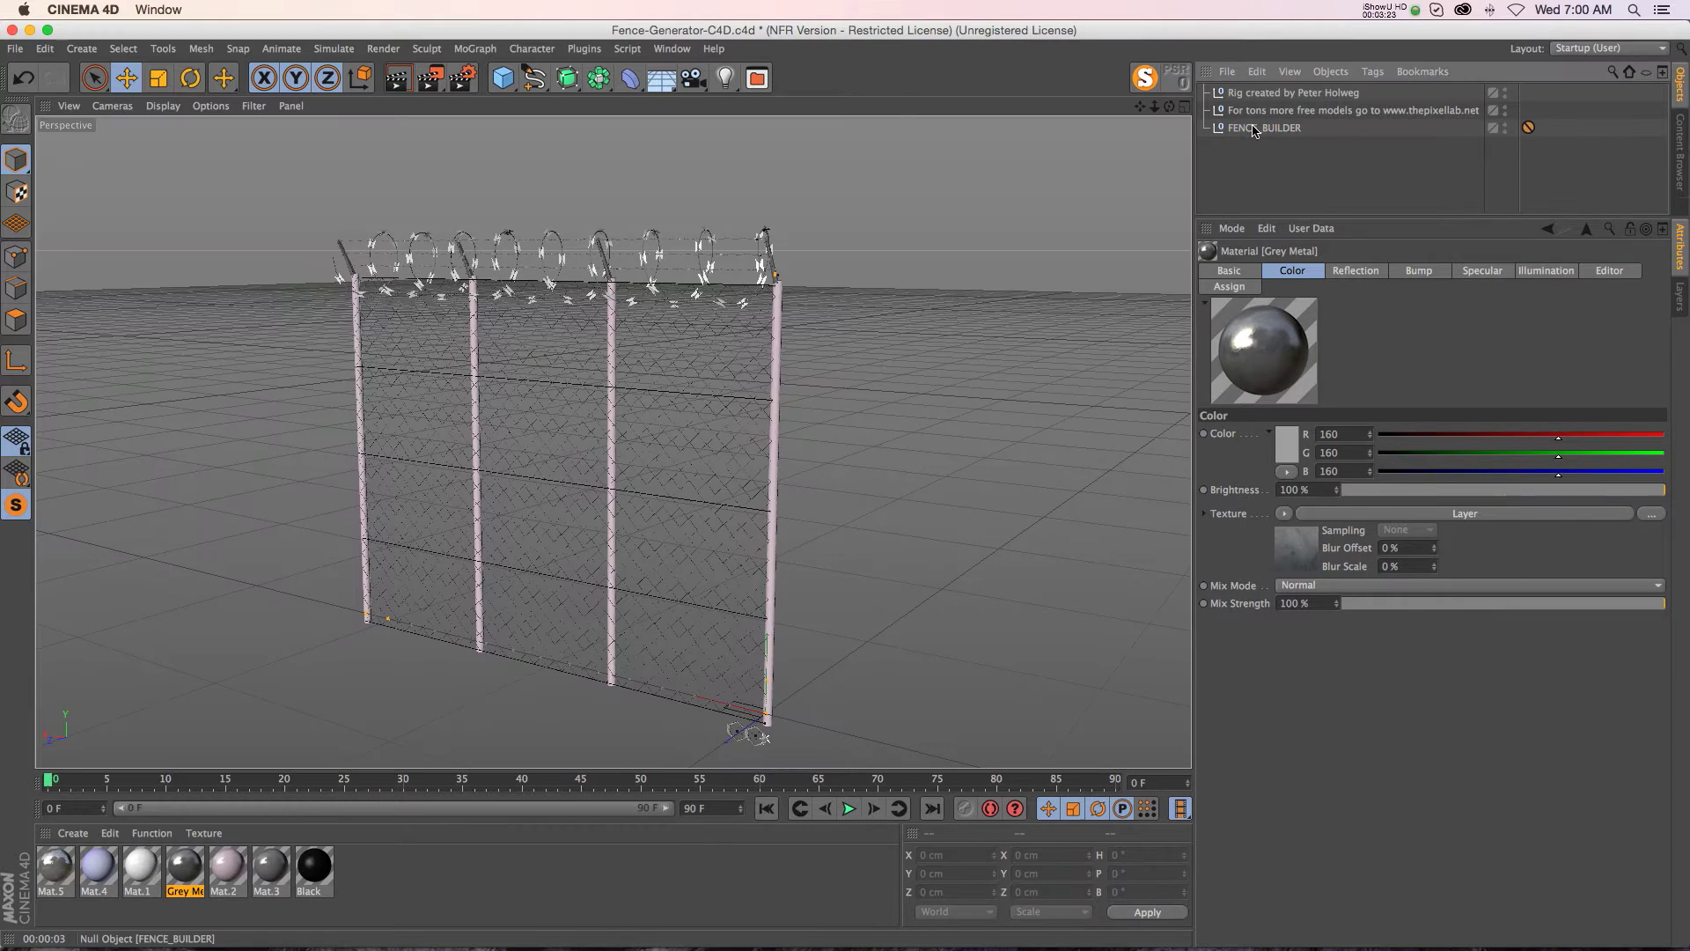
pyautogui.click(1264, 128)
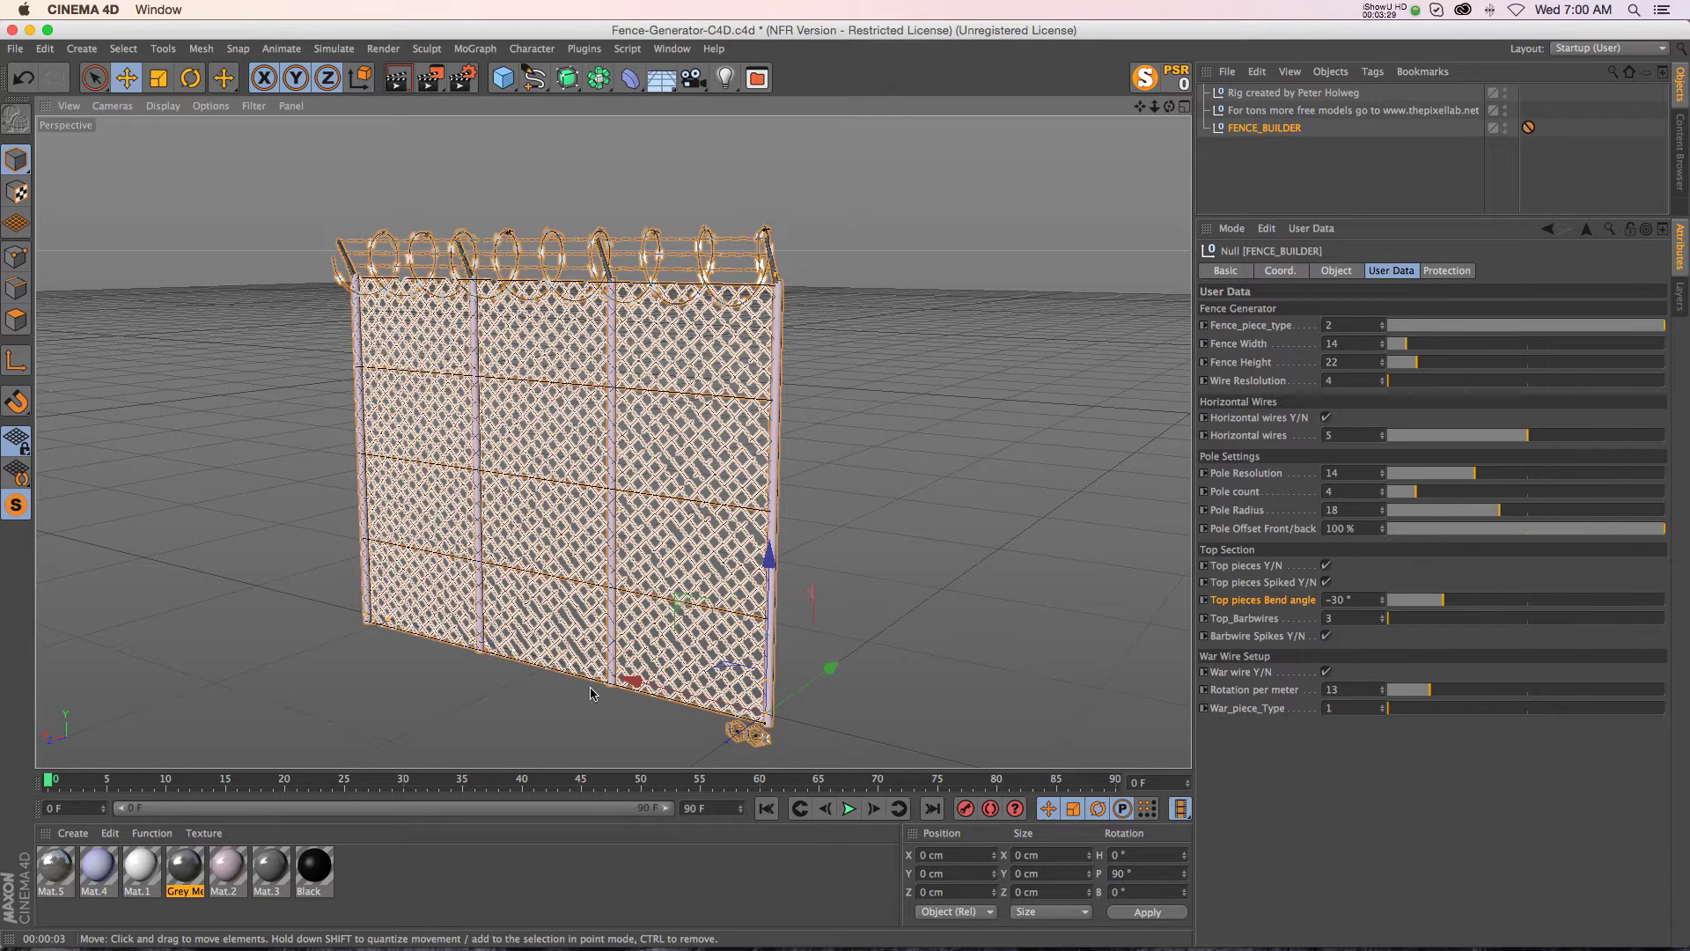
# Delete the protection tag from FENCE_BUILDER and try moving the unlocked fence along its X axis
pyautogui.click(1529, 127)
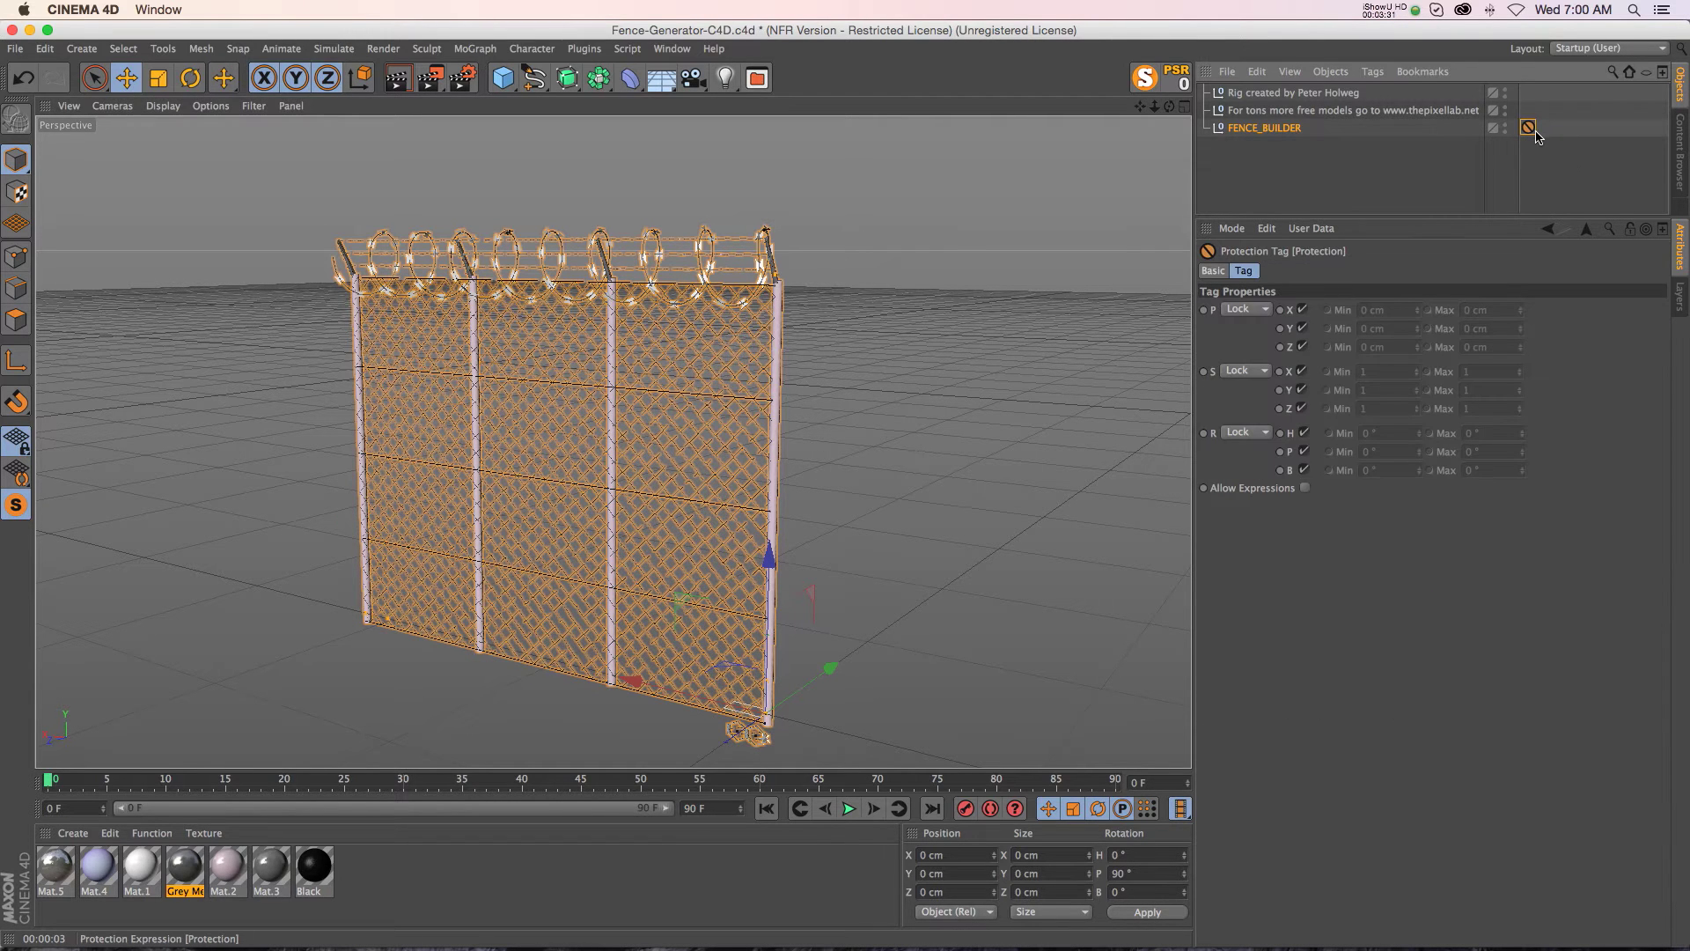
pyautogui.press('Delete')
pyautogui.click(1222, 134)
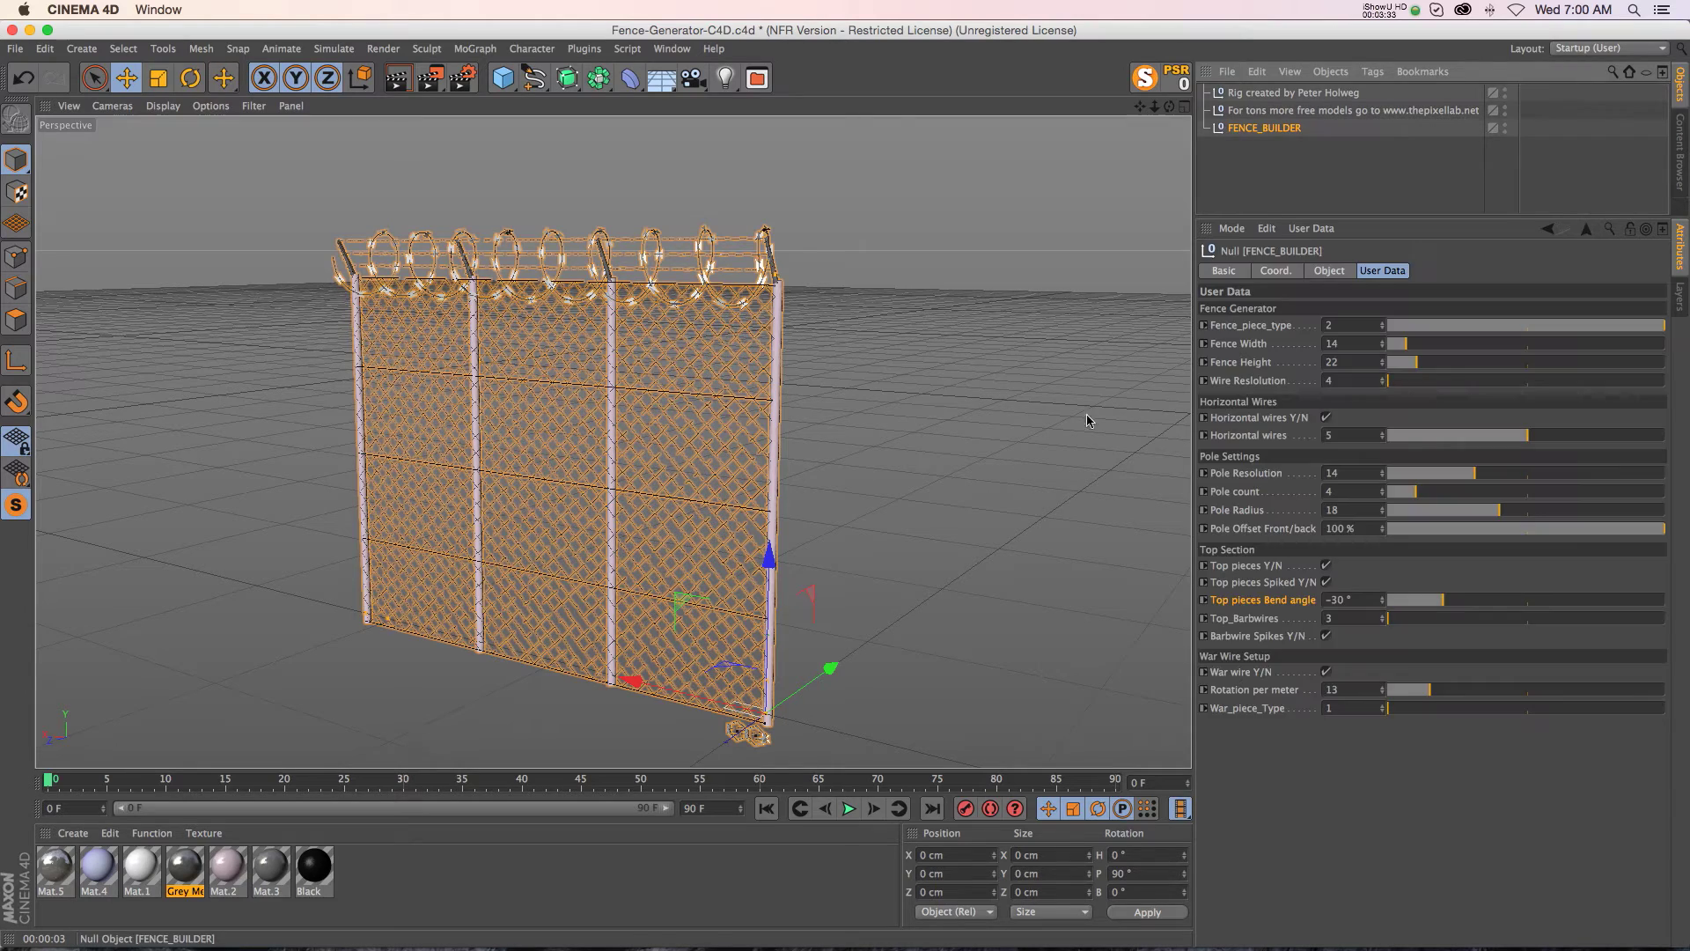
pyautogui.moveTo(634, 691); pyautogui.dragTo(493, 672)
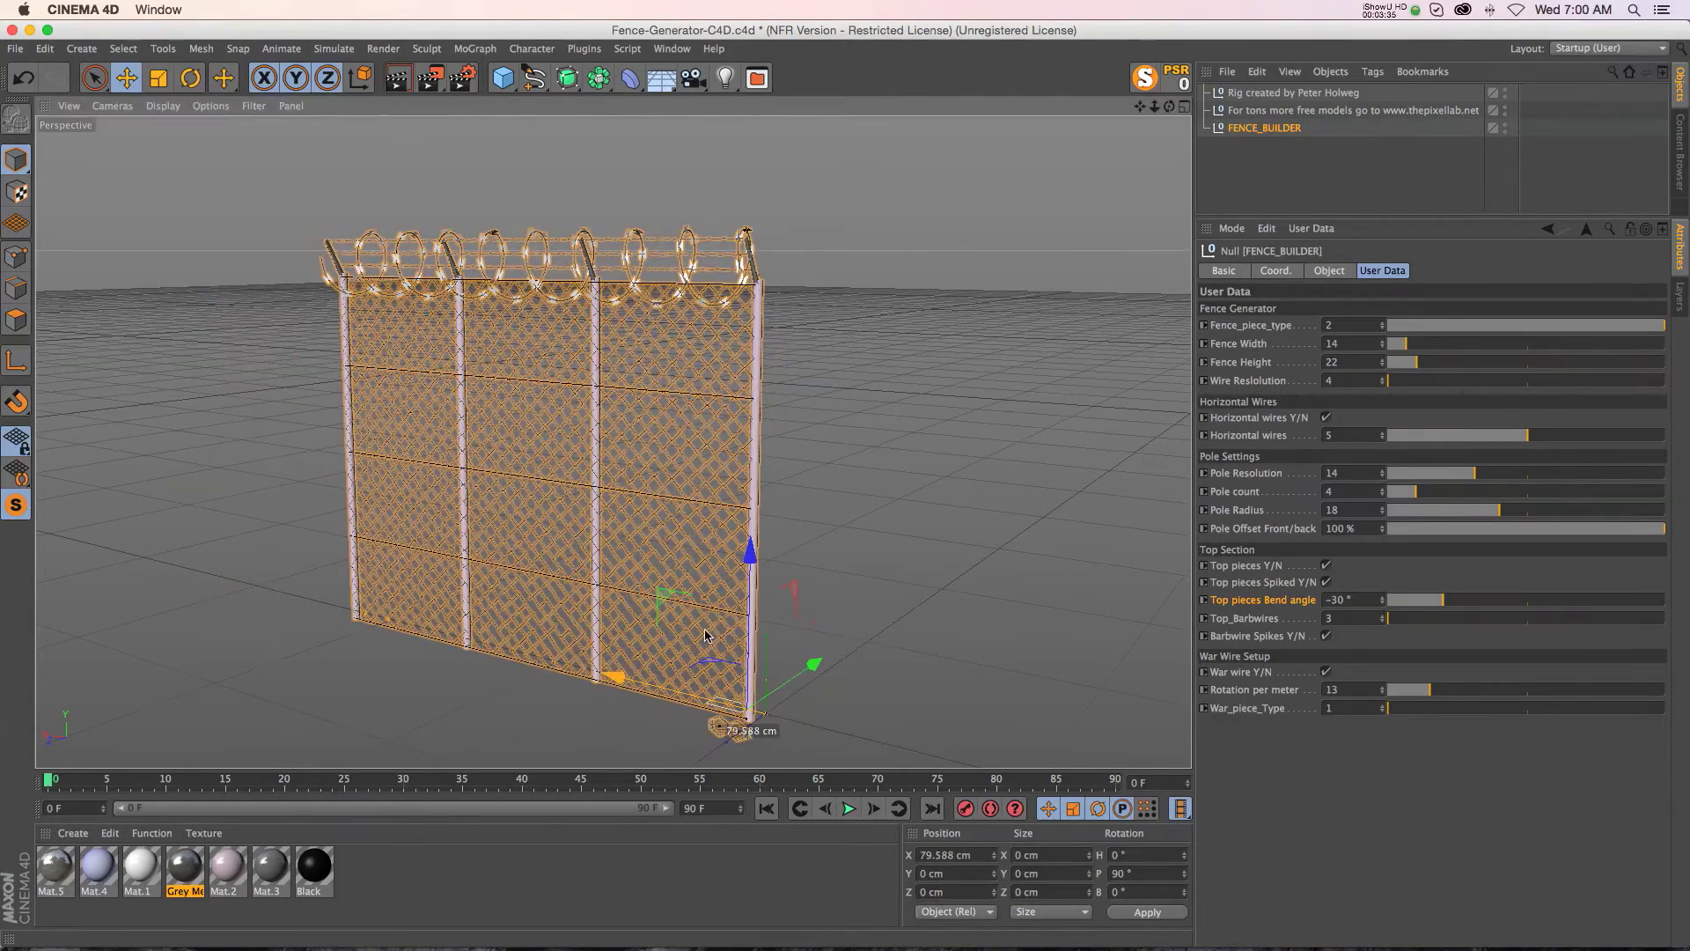
pyautogui.click(1164, 111)
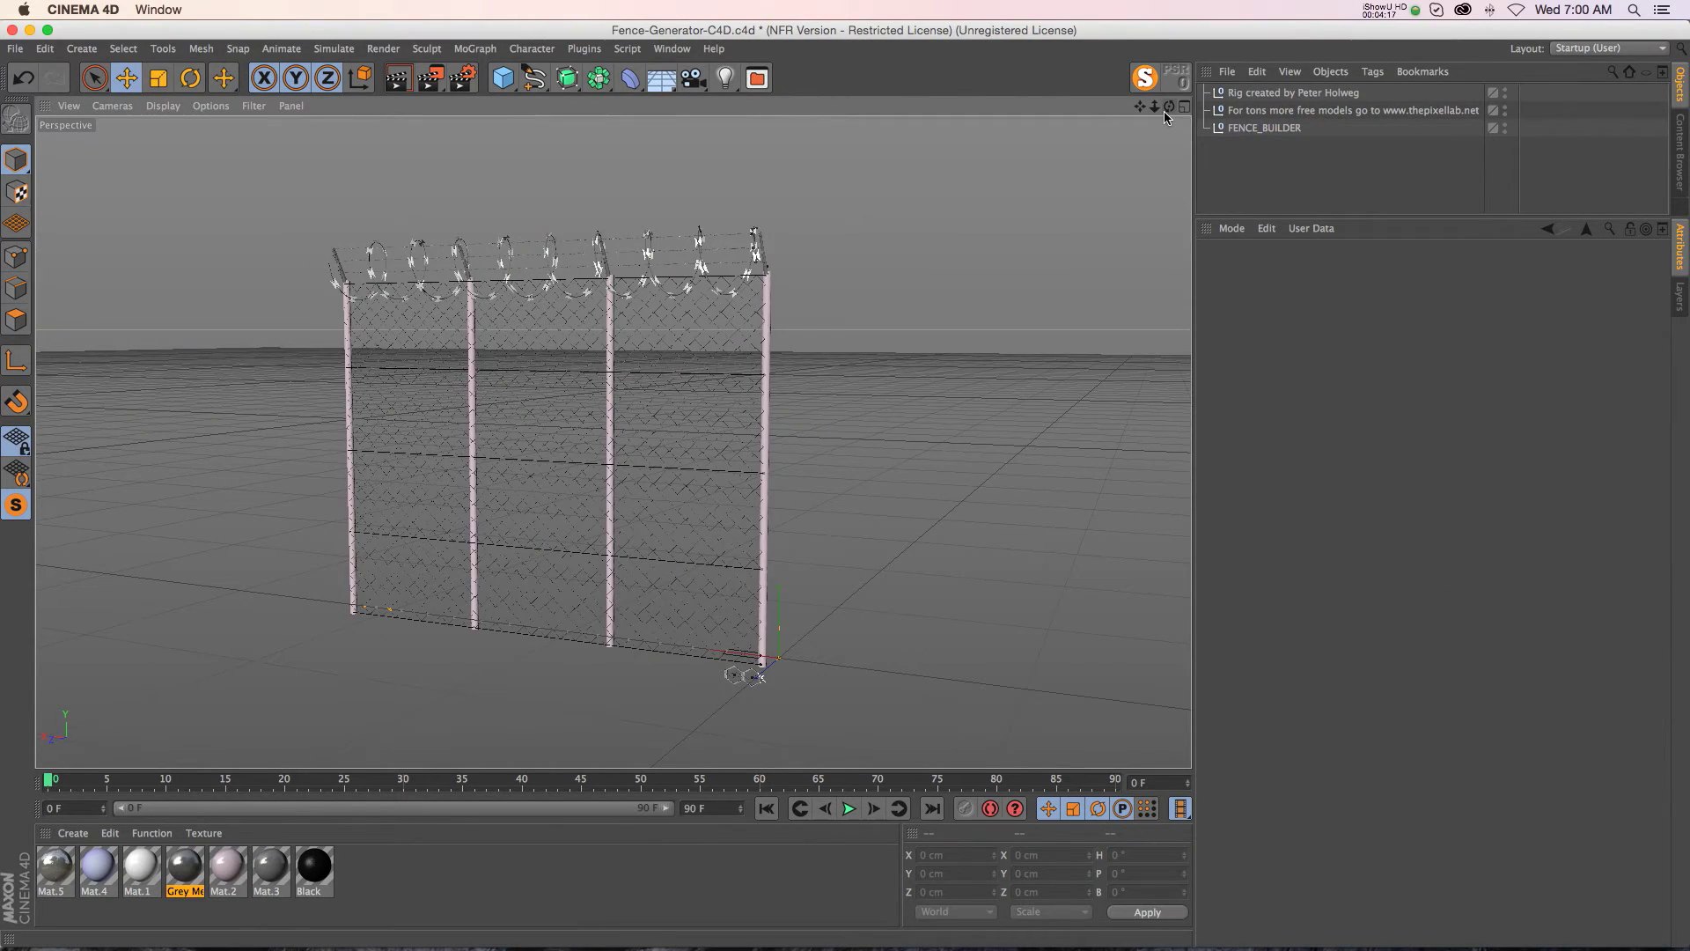